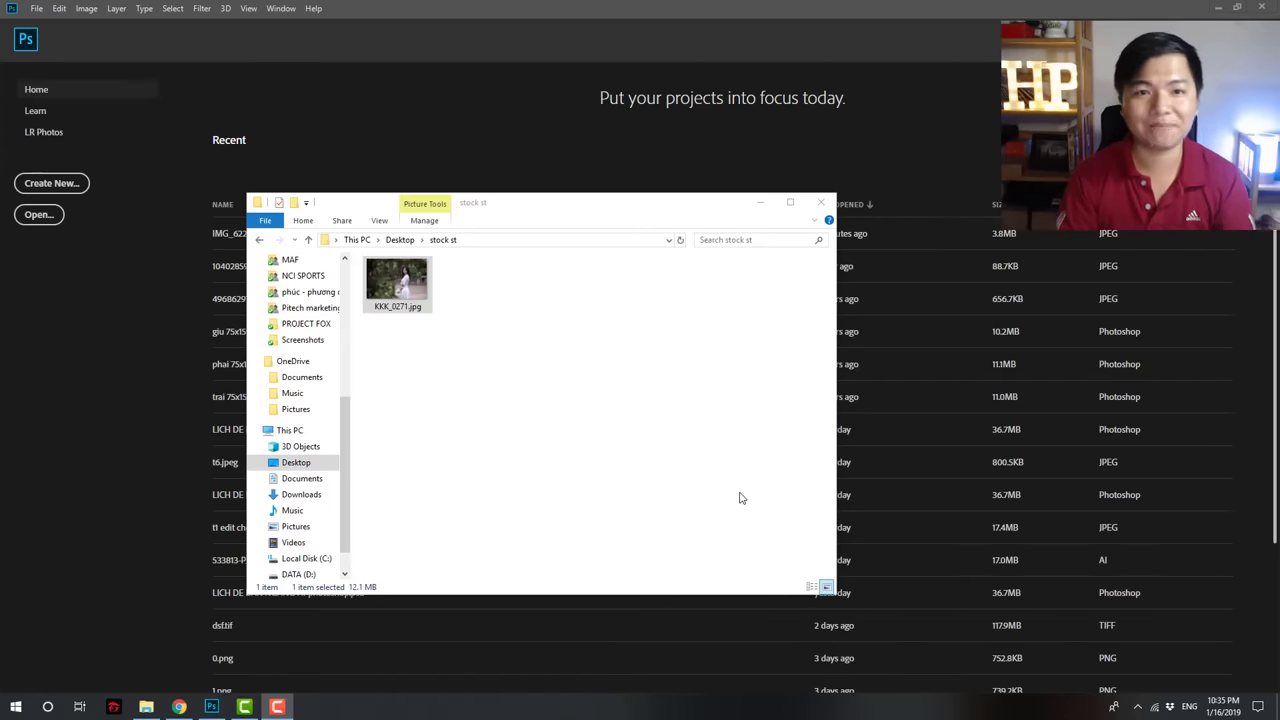
- Drag KKK_0271.jpg from the stock st folder onto Photoshop to open it as a document
{"action": "left_click", "coordinate": [740, 498]}
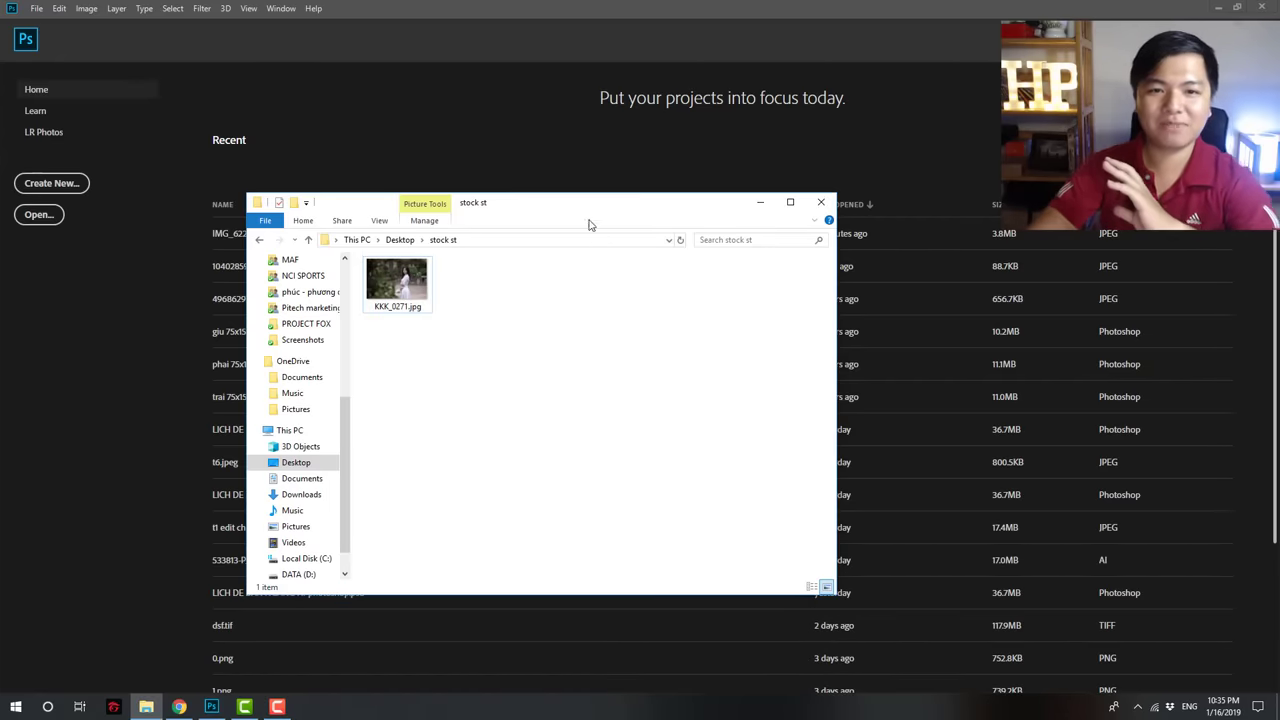
{"action": "left_click_drag", "start_coordinate": [587, 205], "coordinate": [756, 226]}
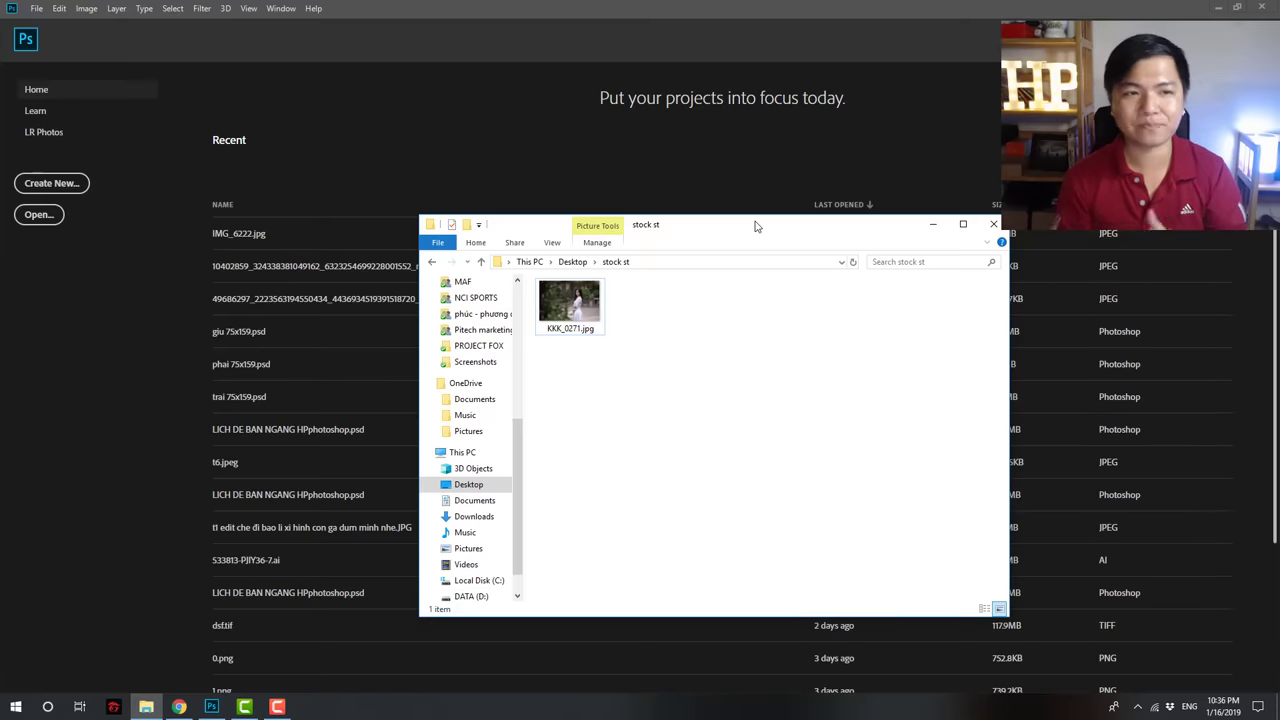
{"action": "left_click_drag", "start_coordinate": [756, 226], "coordinate": [774, 219]}
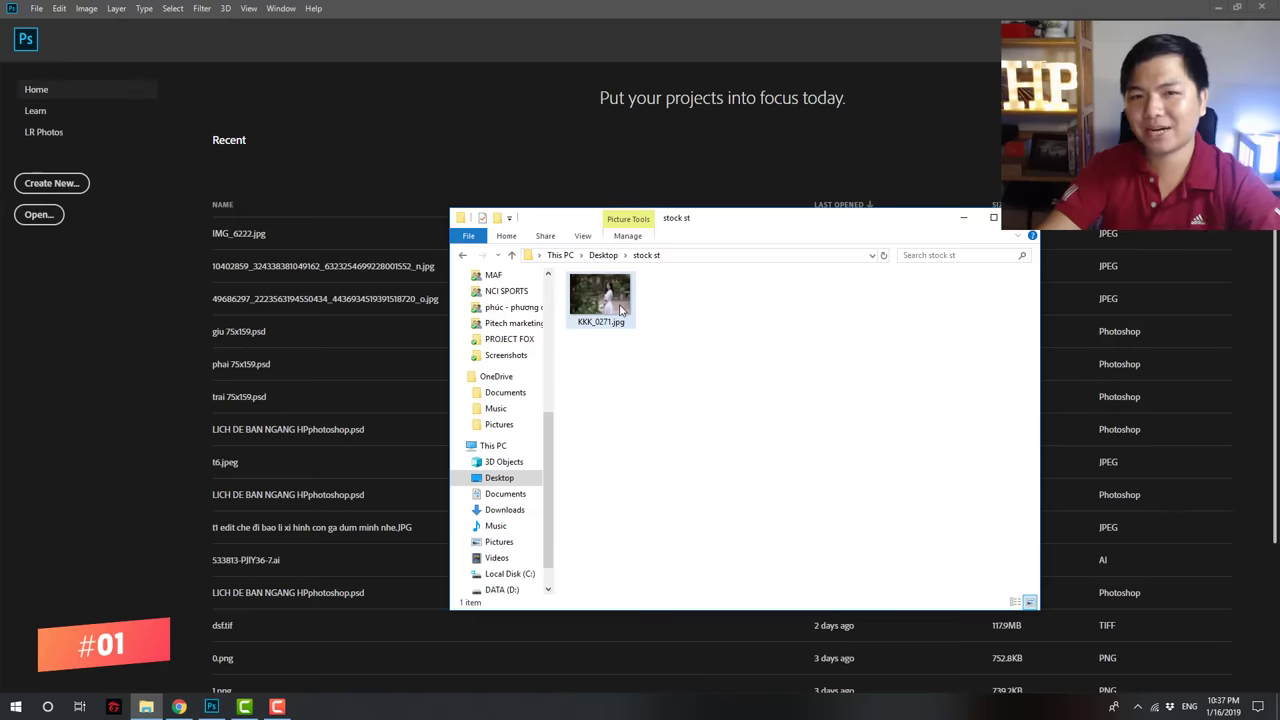
{"action": "left_click", "coordinate": [603, 300]}
{"action": "left_click_drag", "start_coordinate": [296, 287], "coordinate": [80, 364]}
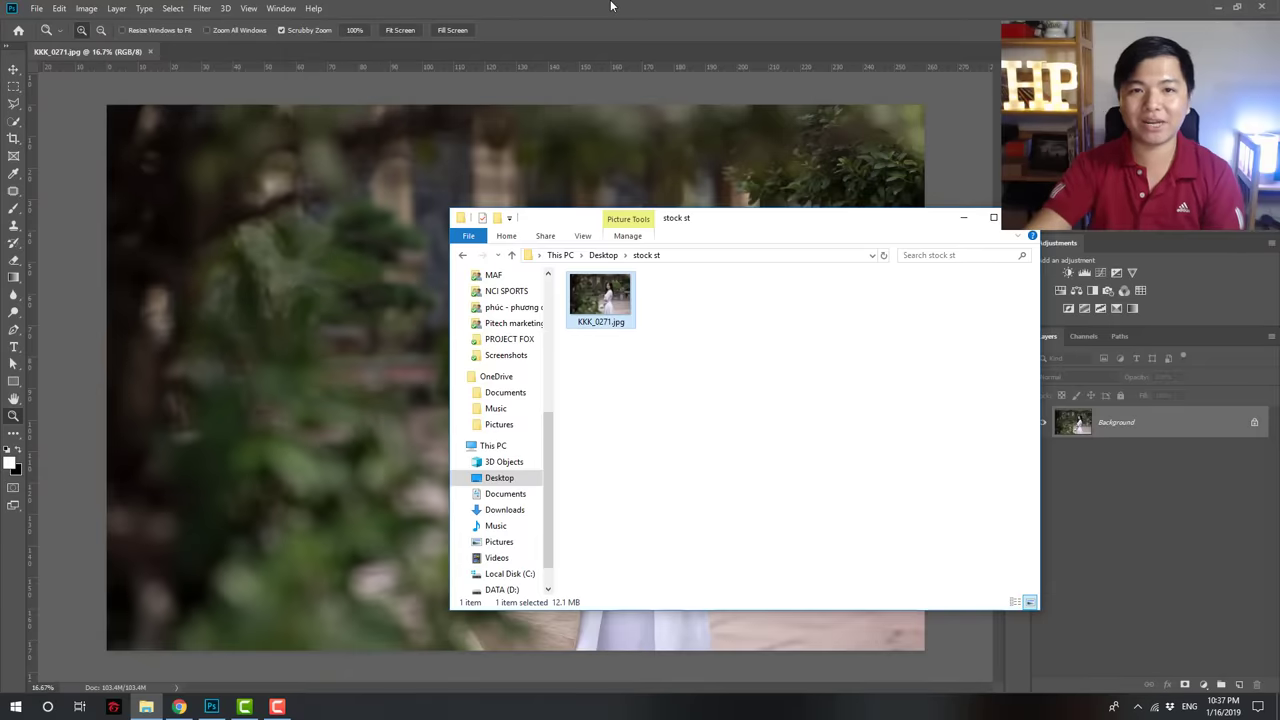
{"action": "left_click", "coordinate": [612, 6]}
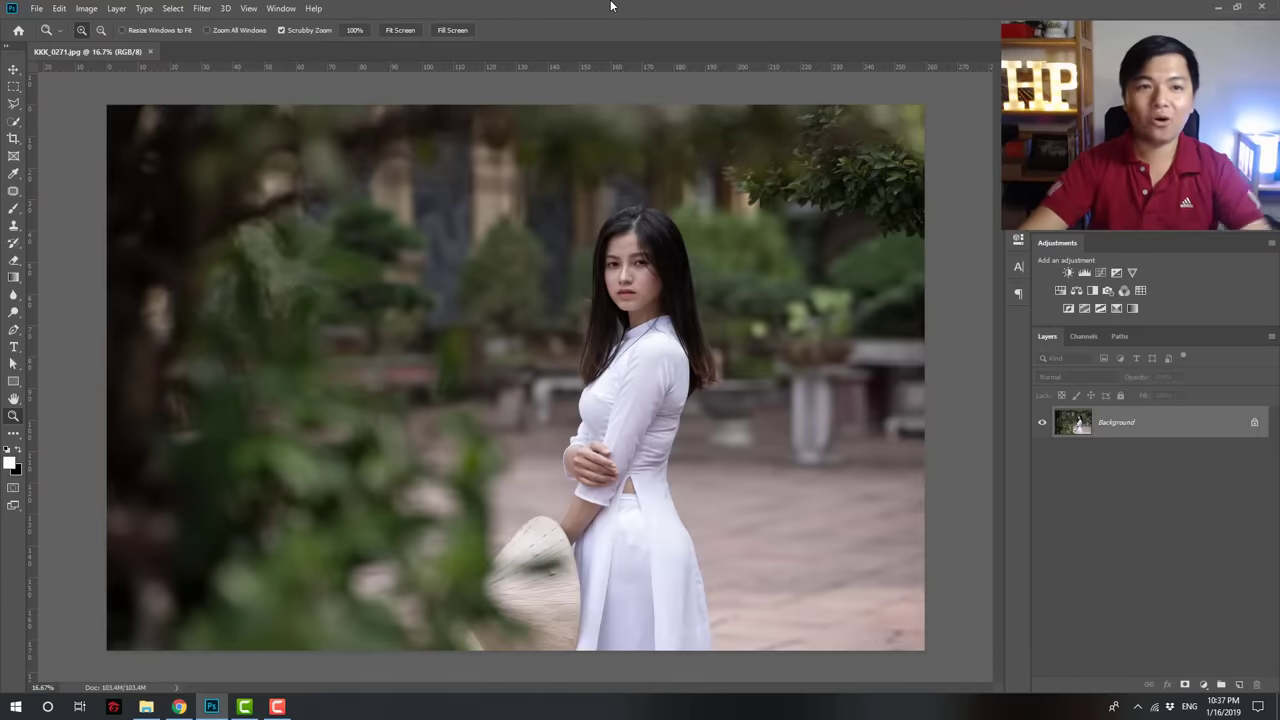
- Close the dropped photo and reopen KKK_0271.jpg from stock st via File > Open
{"action": "left_click", "coordinate": [150, 51]}
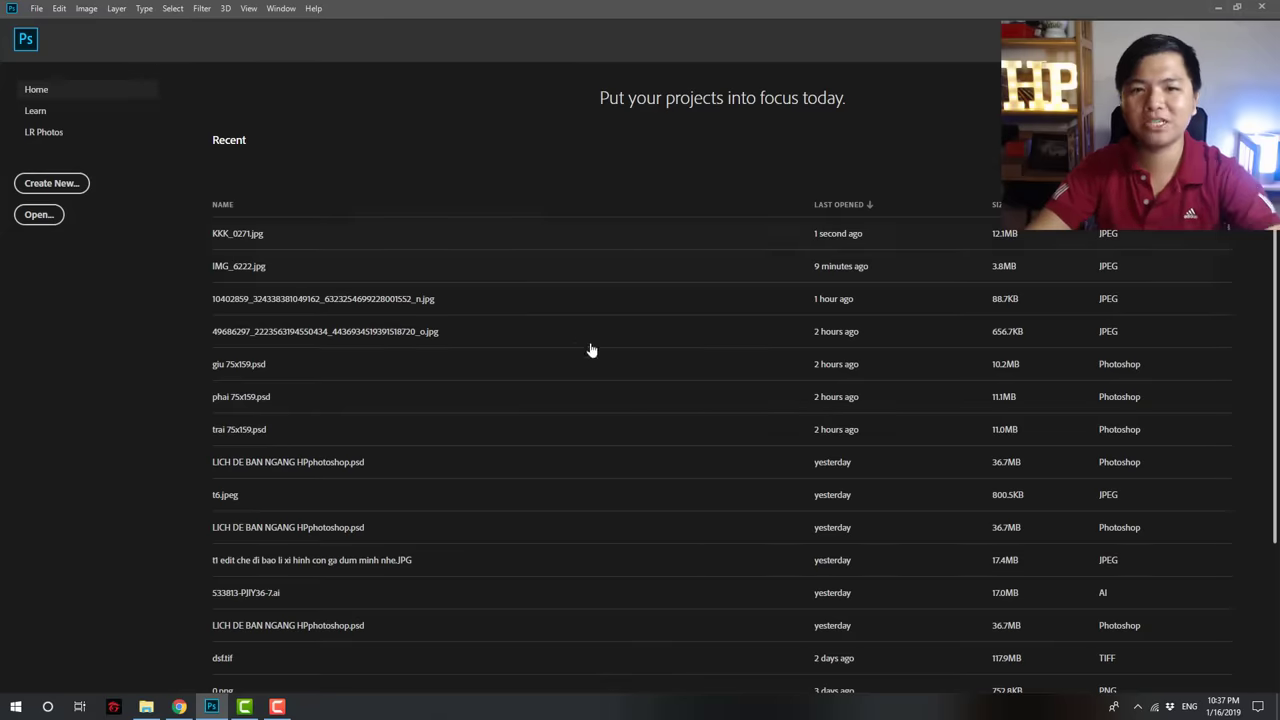
{"action": "left_click", "coordinate": [40, 10]}
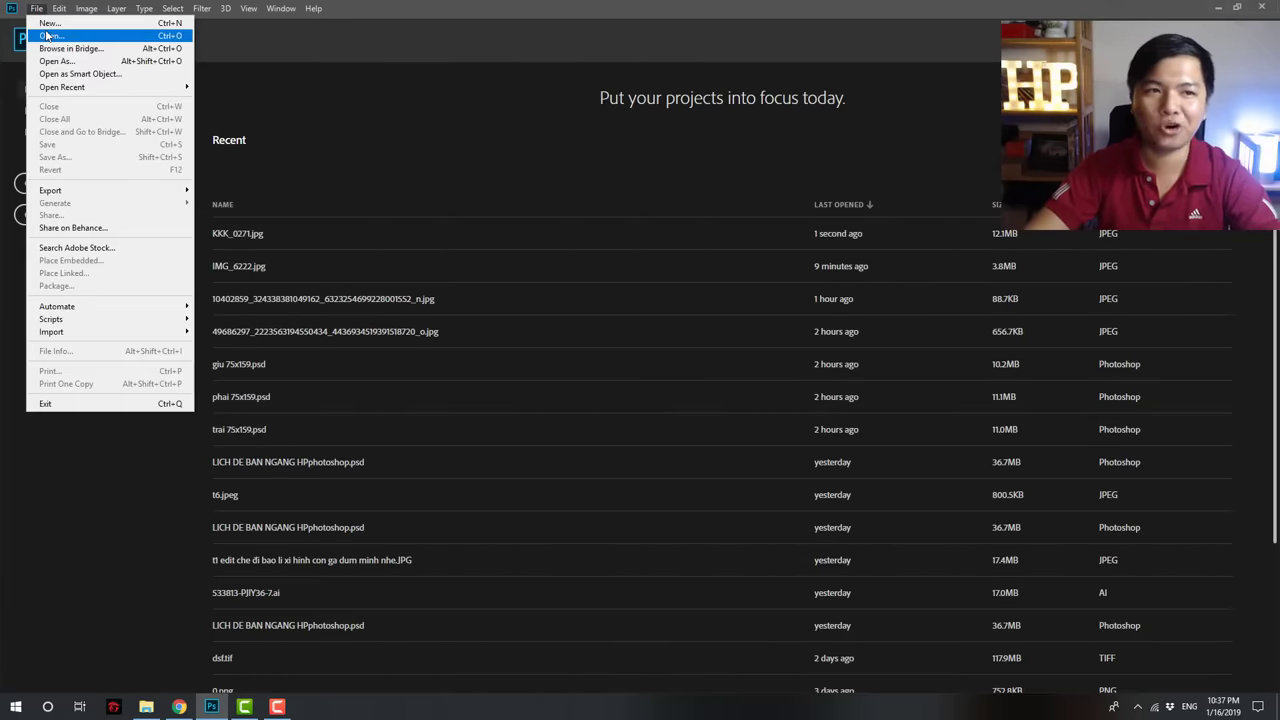
{"action": "left_click", "coordinate": [50, 34]}
{"action": "left_click", "coordinate": [389, 203]}
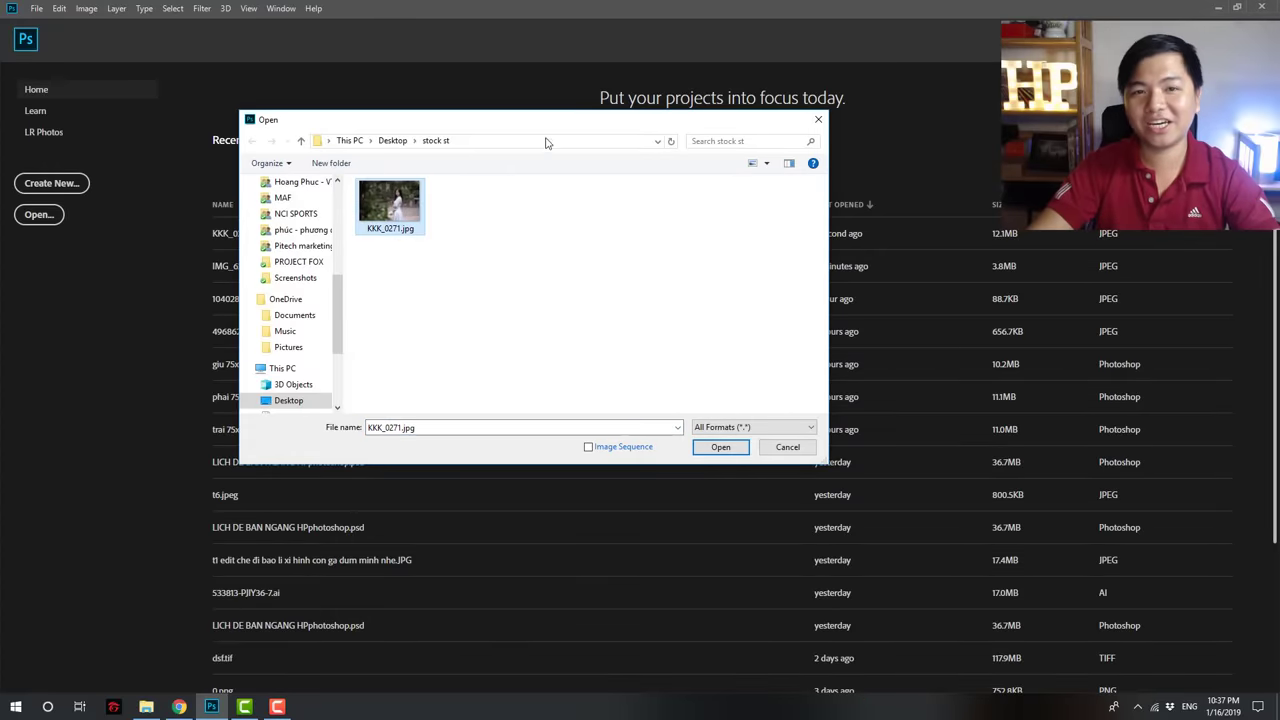
{"action": "left_click_drag", "start_coordinate": [554, 131], "coordinate": [572, 135]}
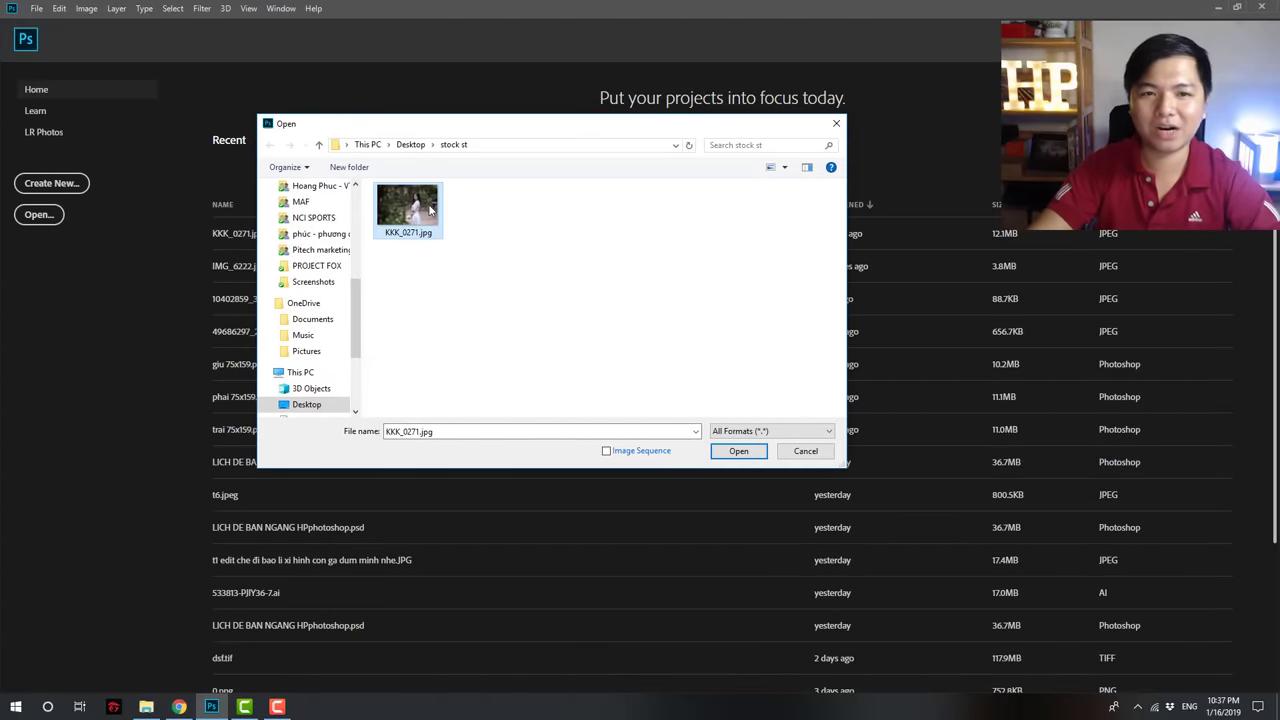
{"action": "left_click", "coordinate": [740, 451]}
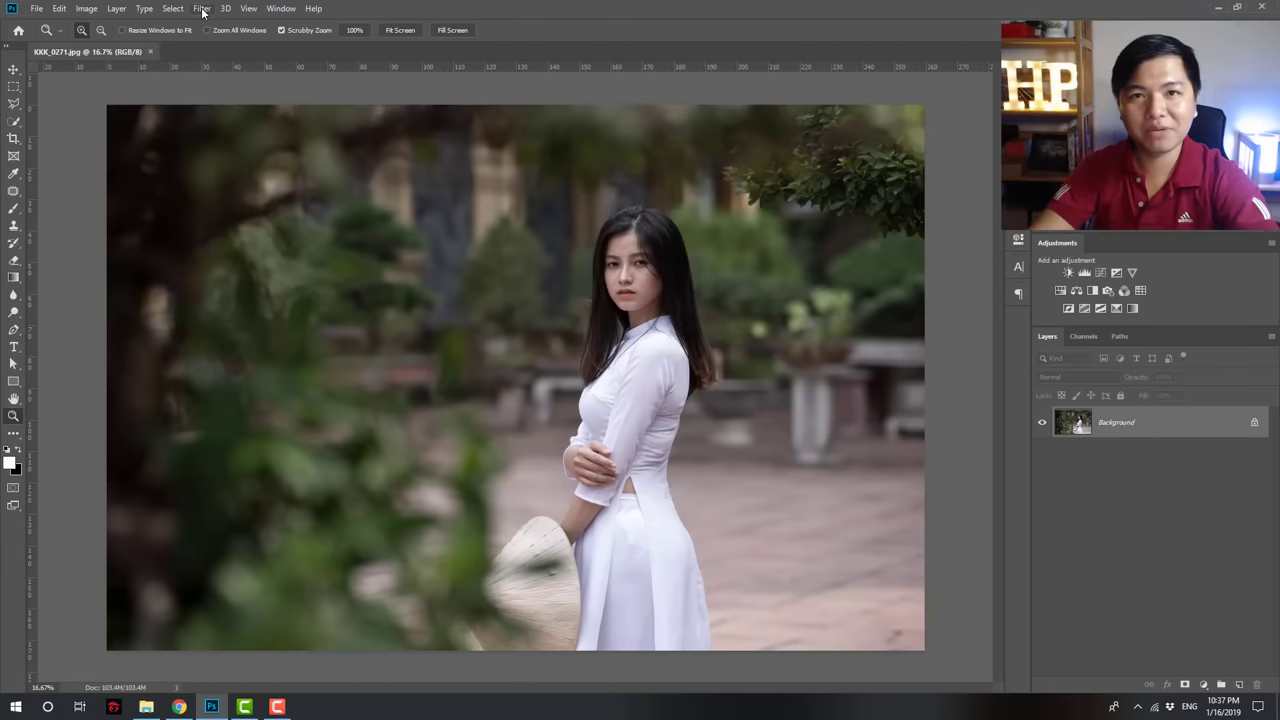
{"action": "left_click", "coordinate": [202, 9]}
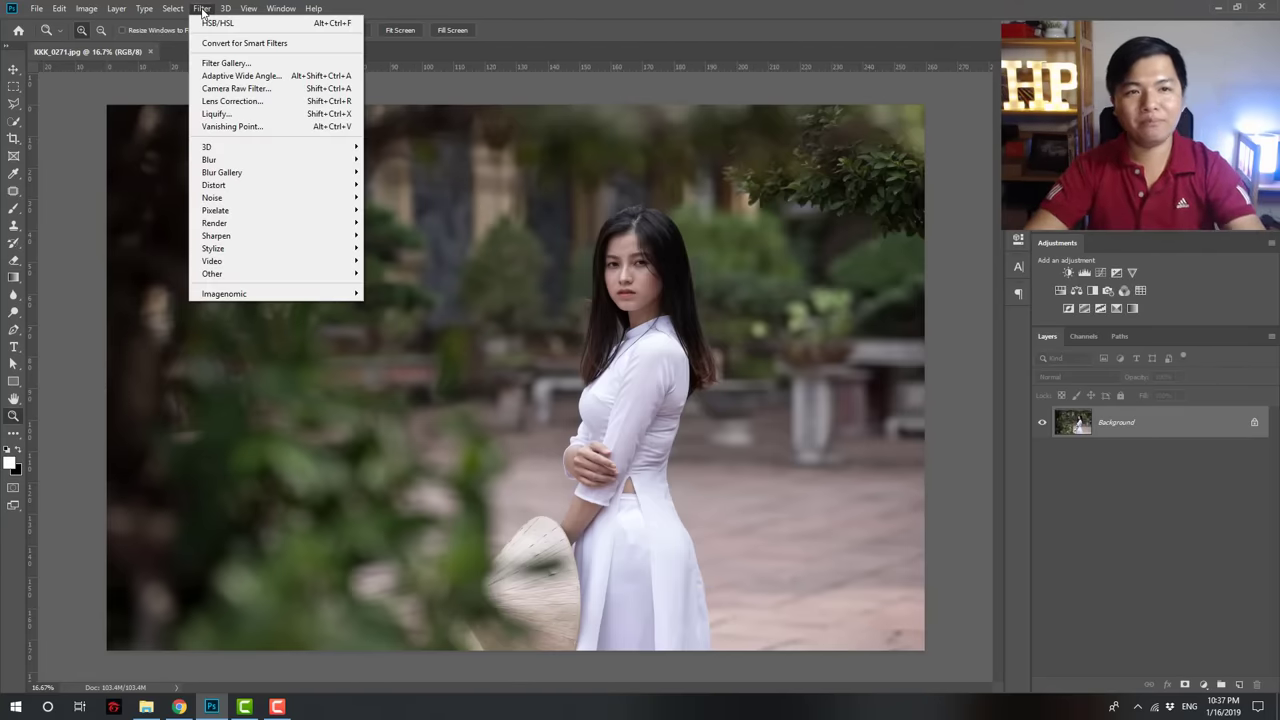
- Open the Camera Raw Filter on the portrait, cancel it, and close the document
{"action": "left_click", "coordinate": [244, 91]}
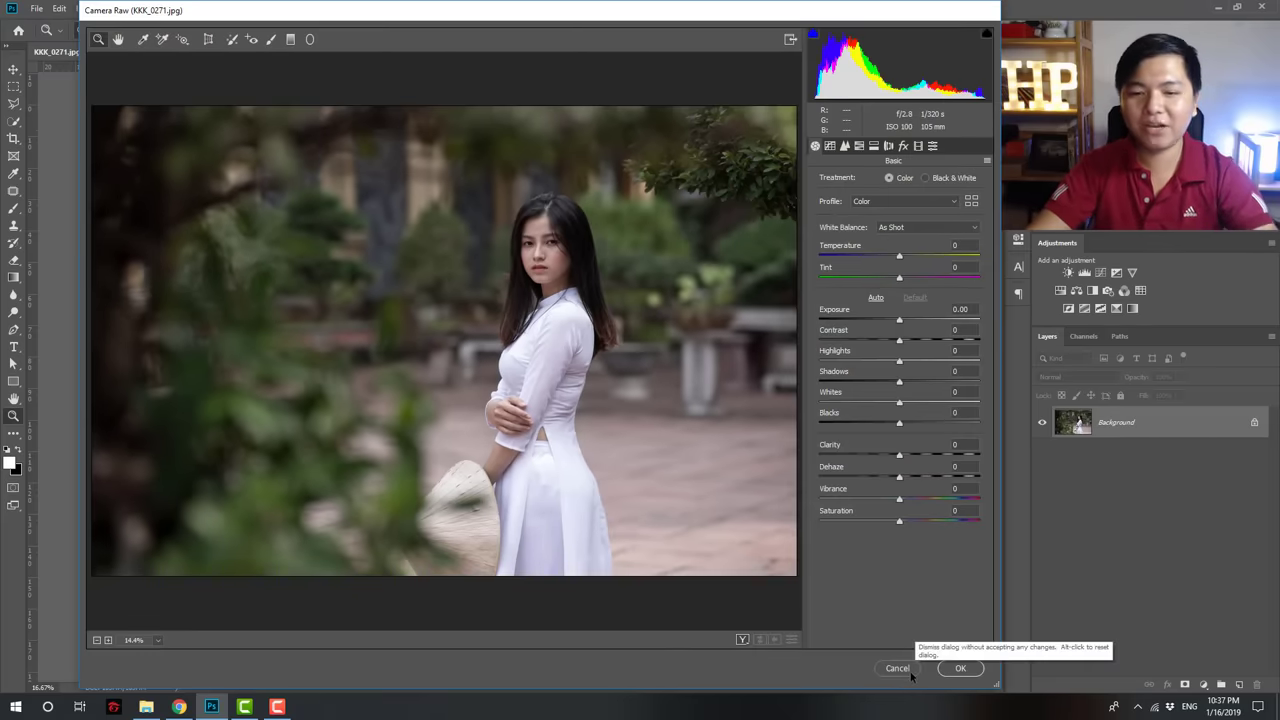
{"action": "left_click", "coordinate": [897, 668]}
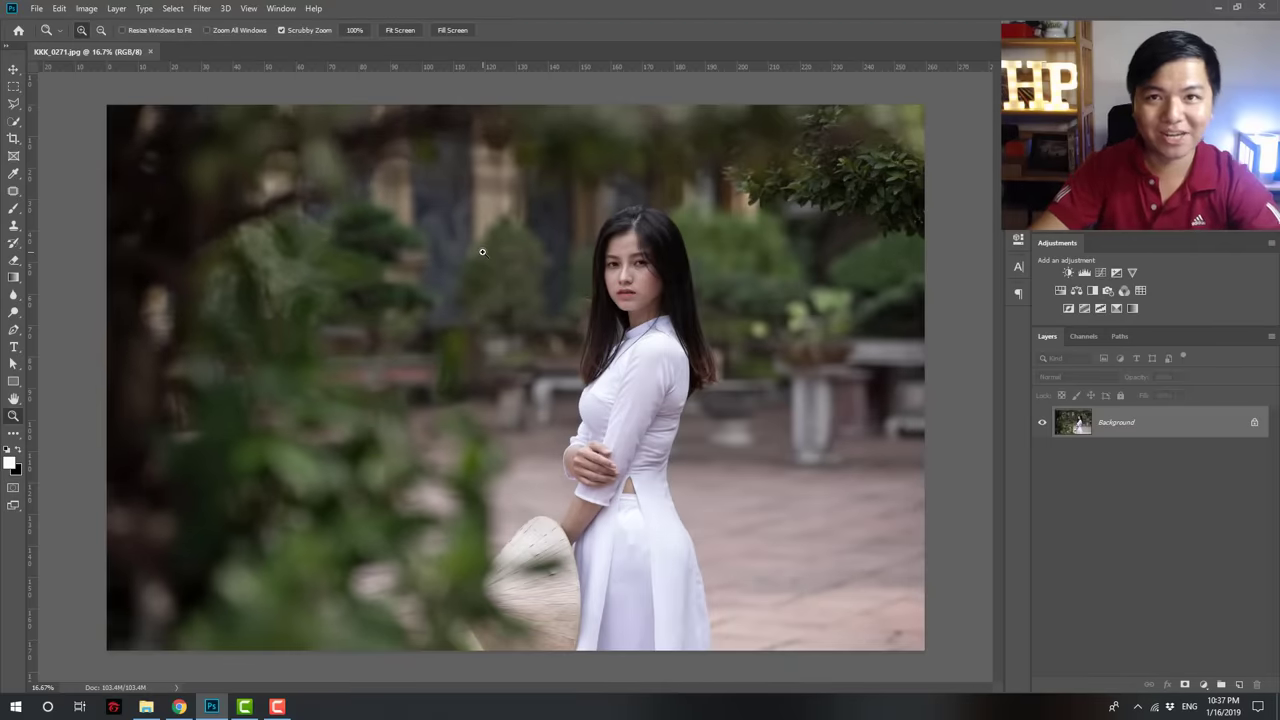
{"action": "left_click", "coordinate": [201, 8]}
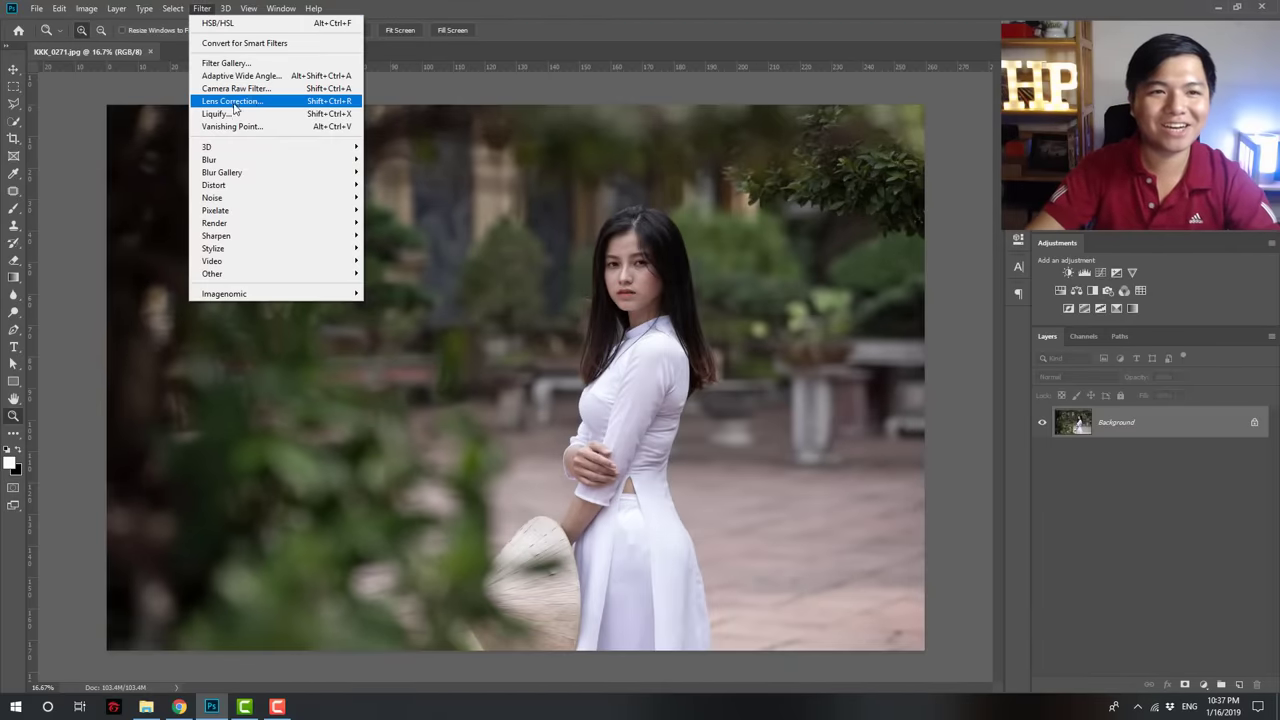
{"action": "left_click", "coordinate": [465, 74]}
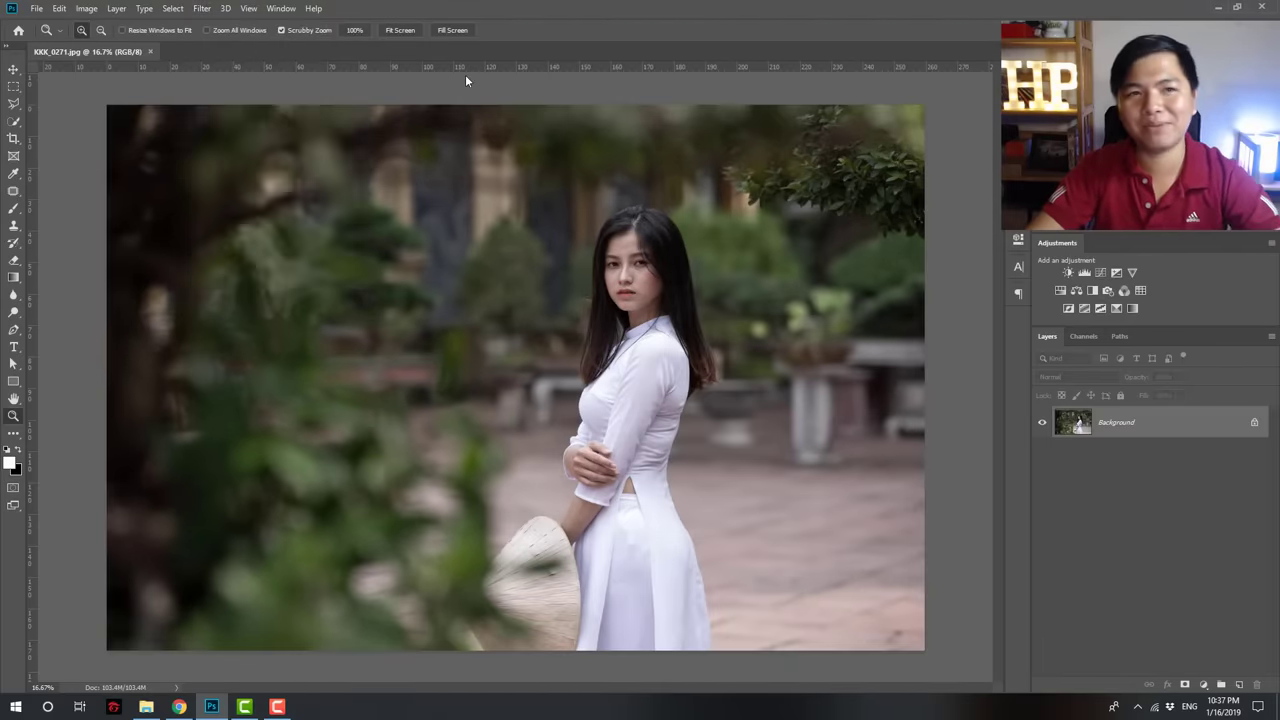
{"action": "left_click", "coordinate": [150, 51]}
{"action": "left_click", "coordinate": [57, 9]}
{"action": "mouse_move", "coordinate": [82, 552]}
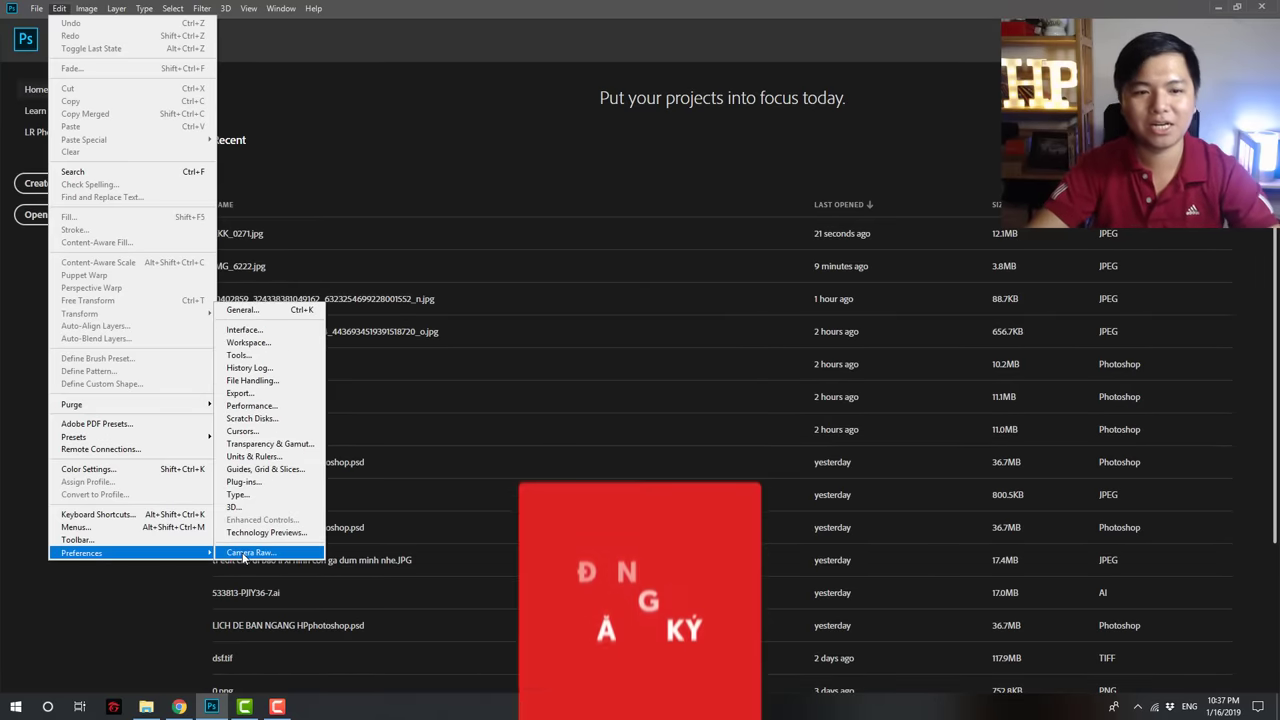
- Set Camera Raw preferences' JPEG handling to 'Automatically open all supported JPEGs'
{"action": "left_click", "coordinate": [245, 553]}
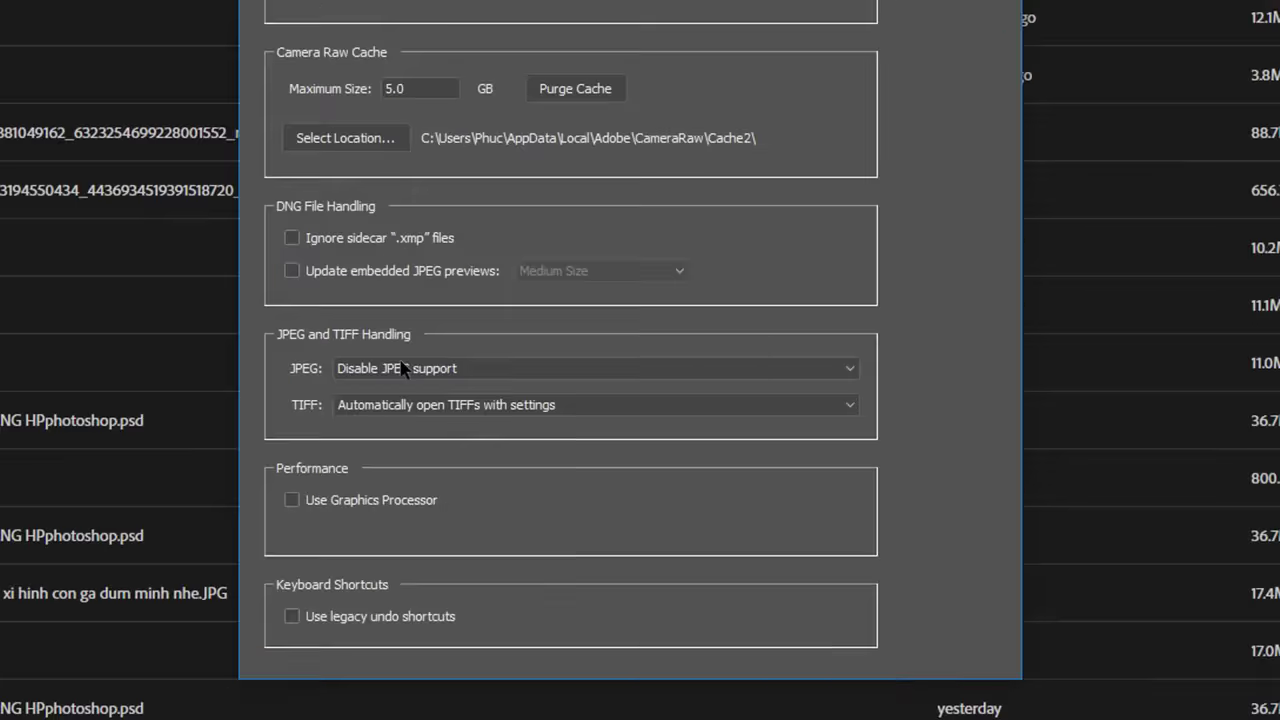
{"action": "left_click", "coordinate": [485, 434]}
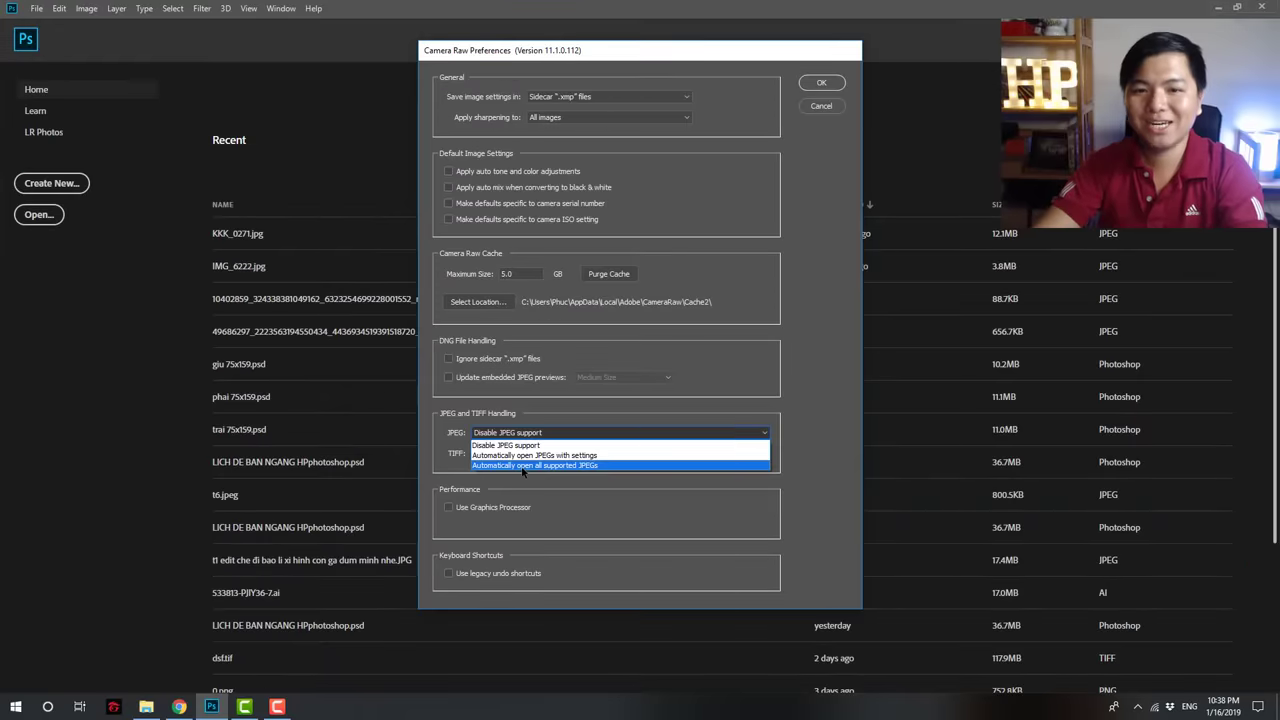
{"action": "left_click", "coordinate": [345, 398]}
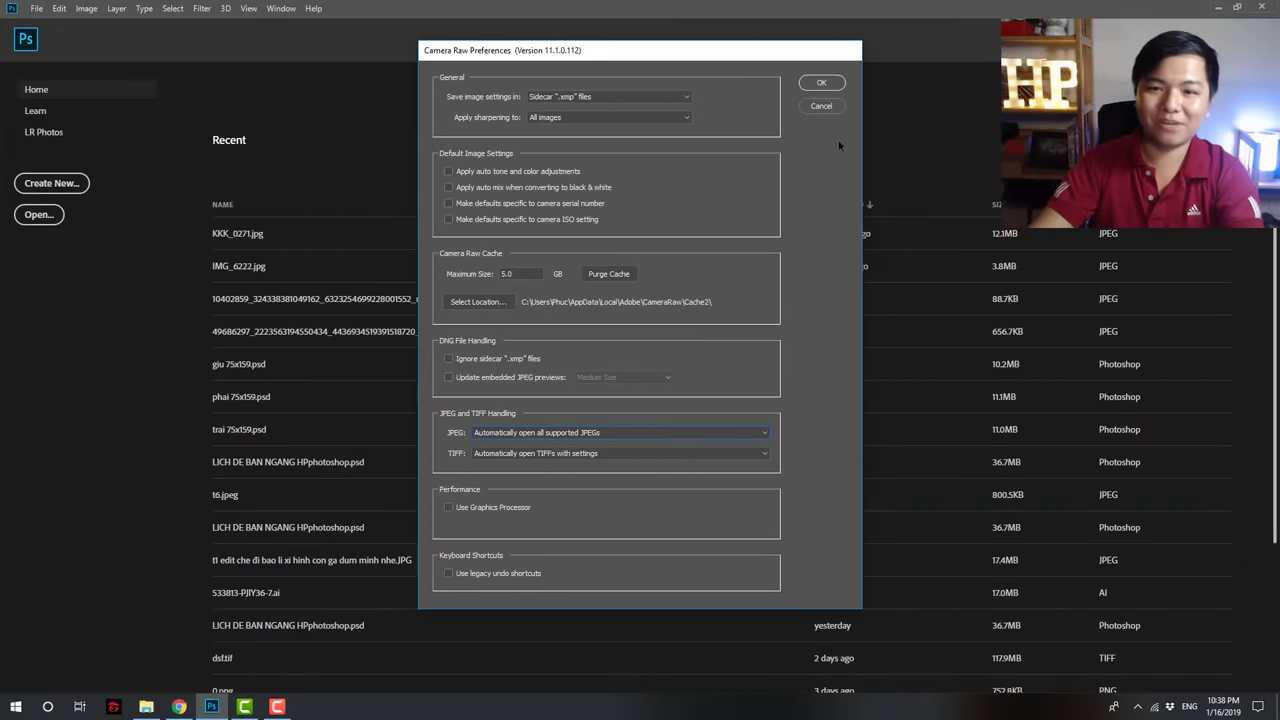
{"action": "left_click", "coordinate": [821, 82]}
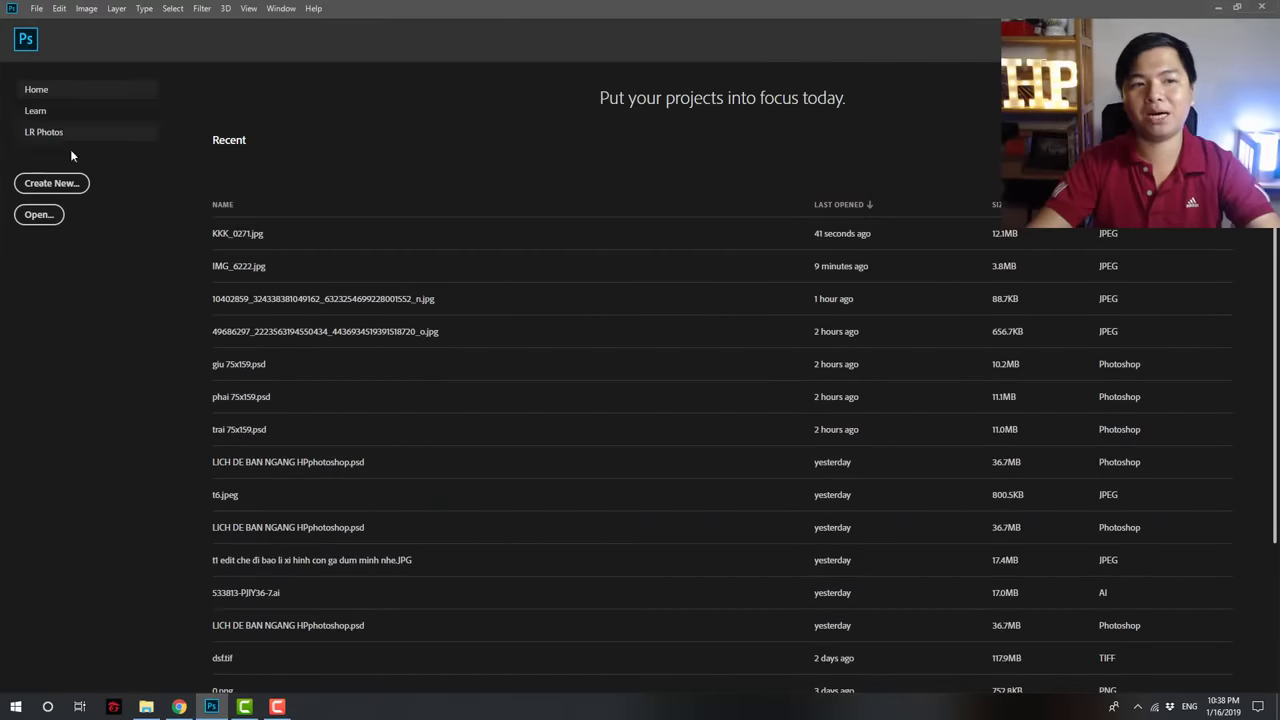
- Open KKK_0271.jpg from the Home screen so it loads directly in Camera Raw 11.1
{"action": "left_click", "coordinate": [40, 215]}
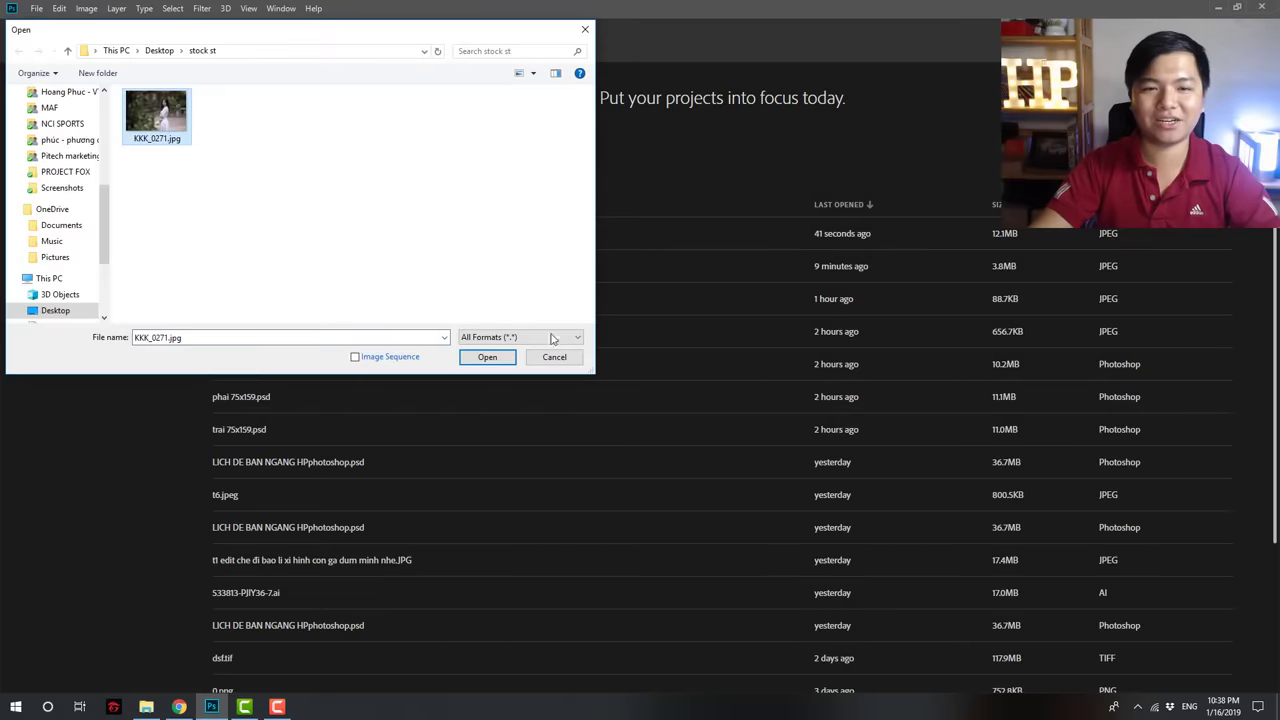
{"action": "left_click", "coordinate": [486, 357]}
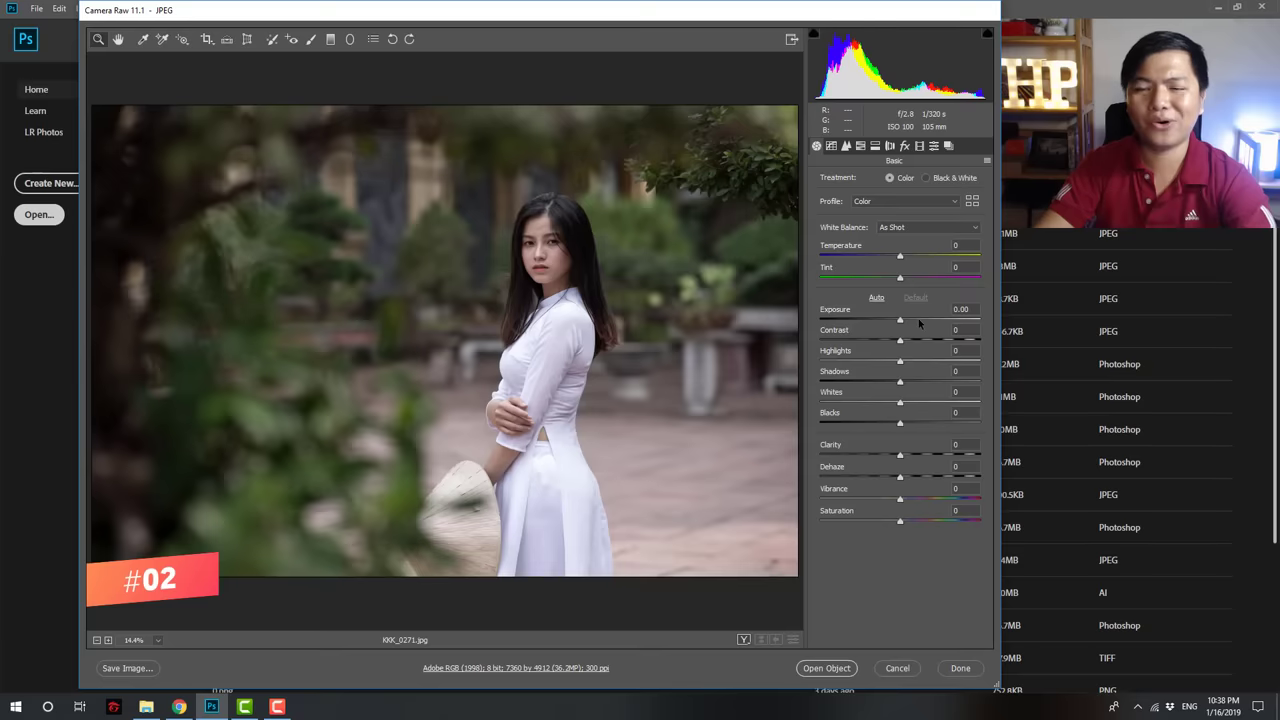
- Set Basic Exposure to +0.60, Contrast to +8 and Vibrance to +31
{"action": "left_click_drag", "start_coordinate": [912, 318], "coordinate": [909, 323]}
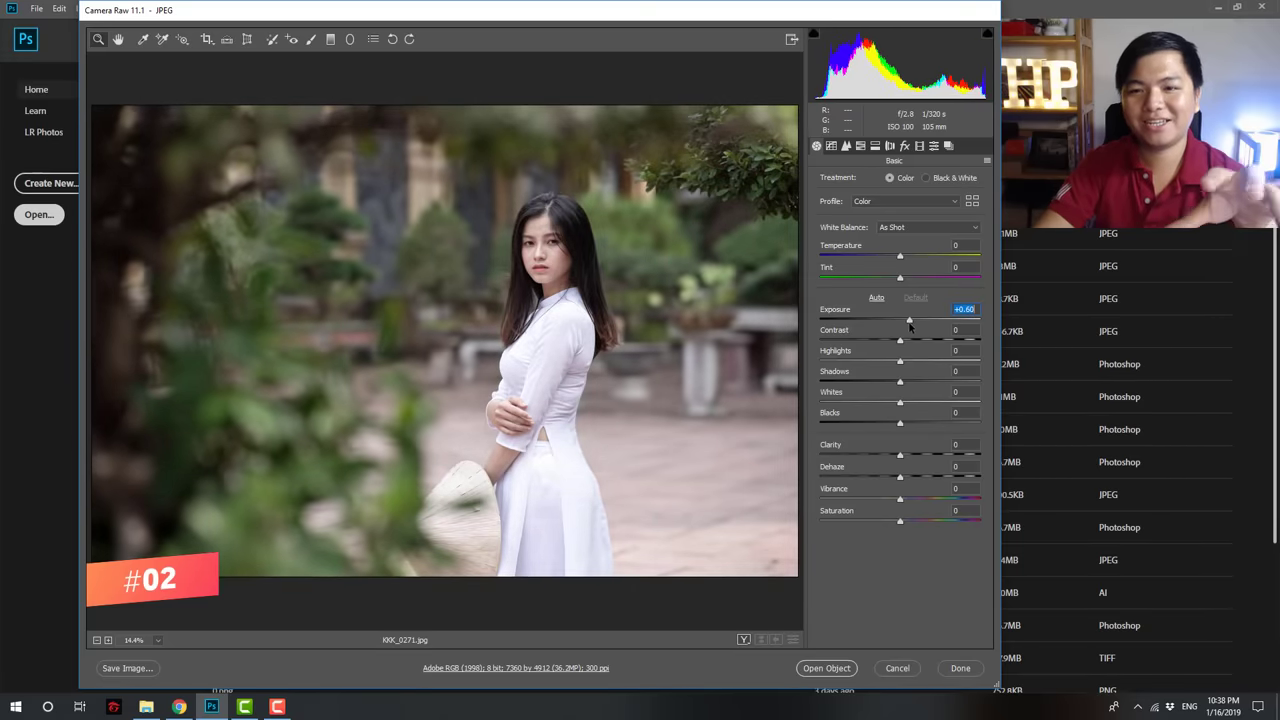
{"action": "left_click_drag", "start_coordinate": [909, 323], "coordinate": [909, 327]}
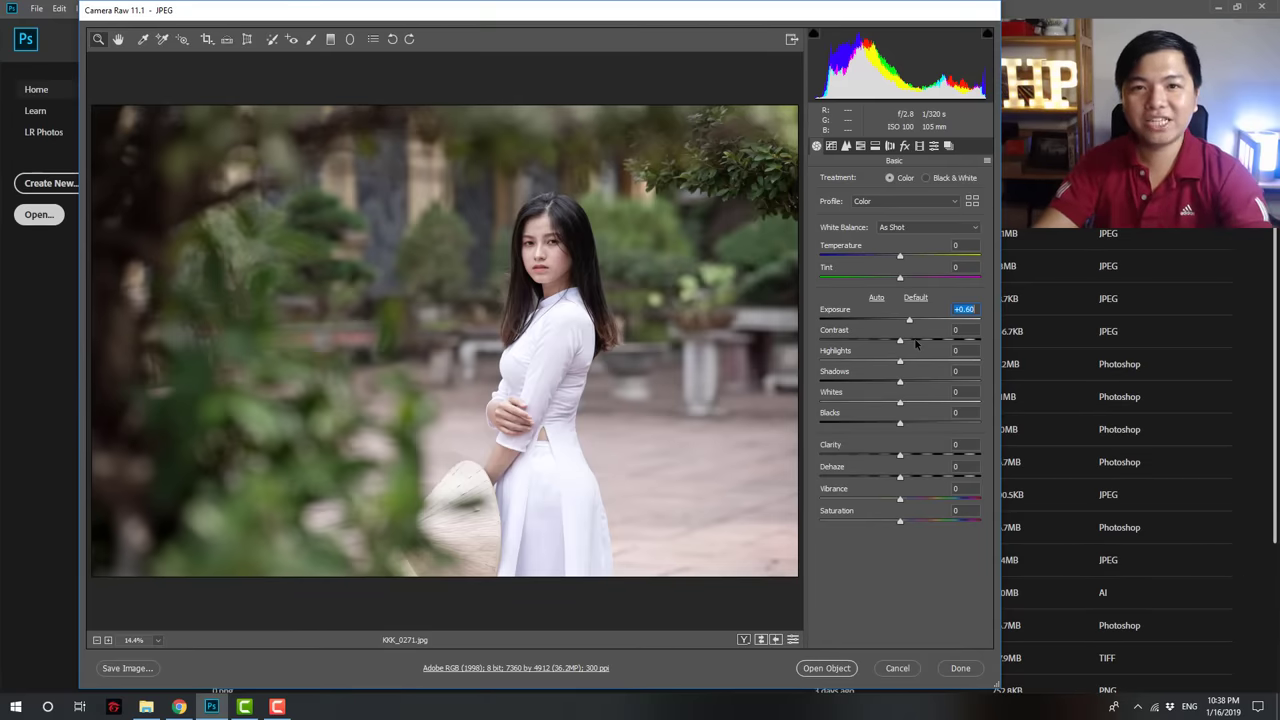
{"action": "left_click_drag", "start_coordinate": [915, 343], "coordinate": [907, 343]}
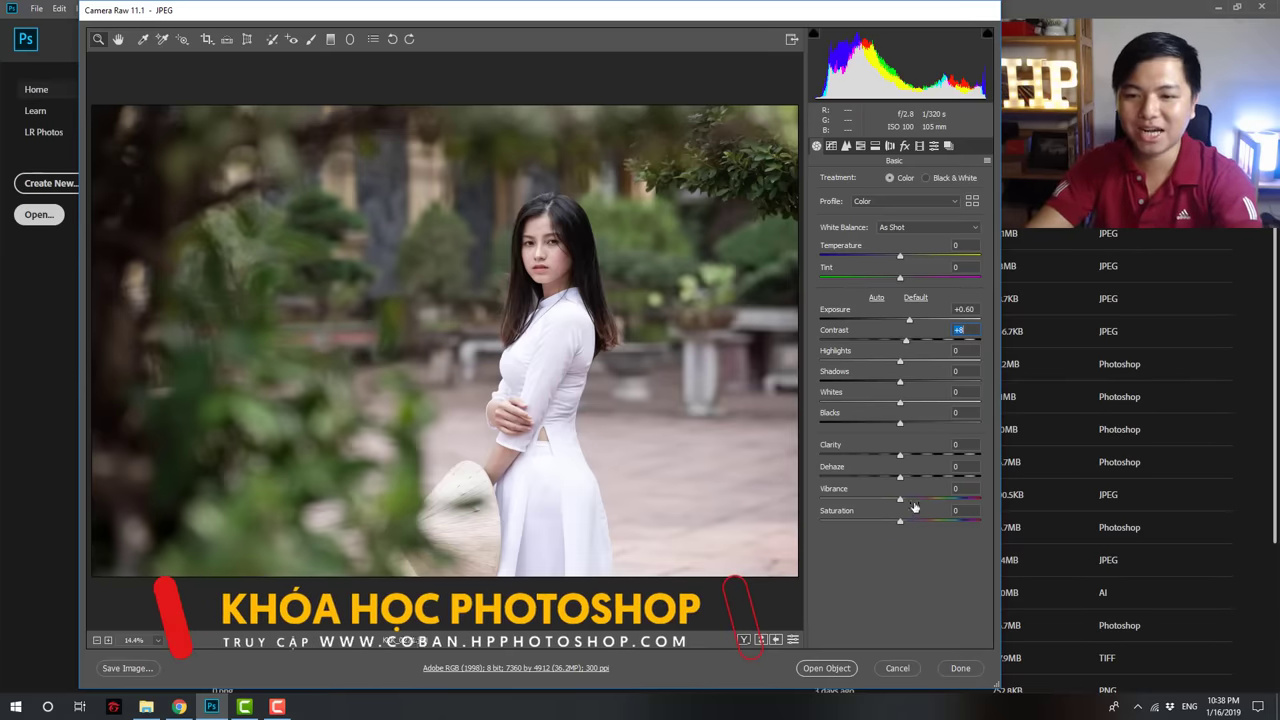
{"action": "left_click_drag", "start_coordinate": [912, 497], "coordinate": [925, 500]}
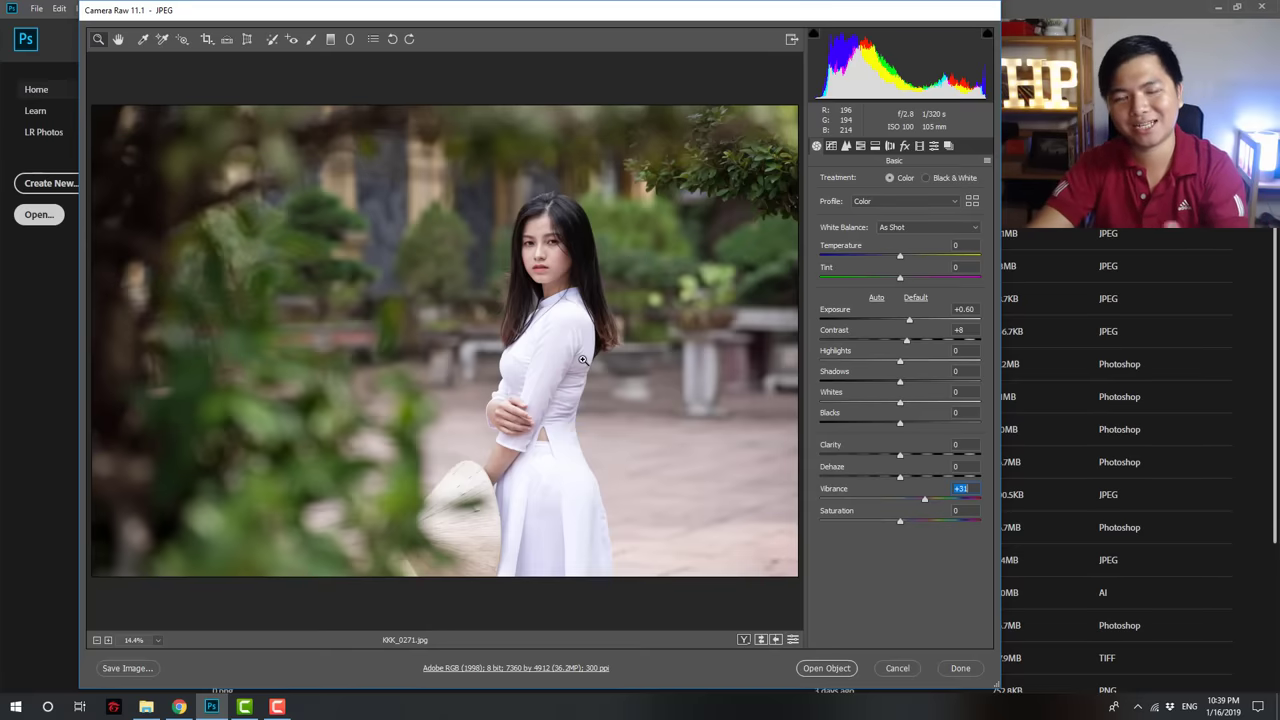
- Warm the Temperature to +8 and switch to the Detail panel
{"action": "left_click_drag", "start_coordinate": [900, 257], "coordinate": [906, 258]}
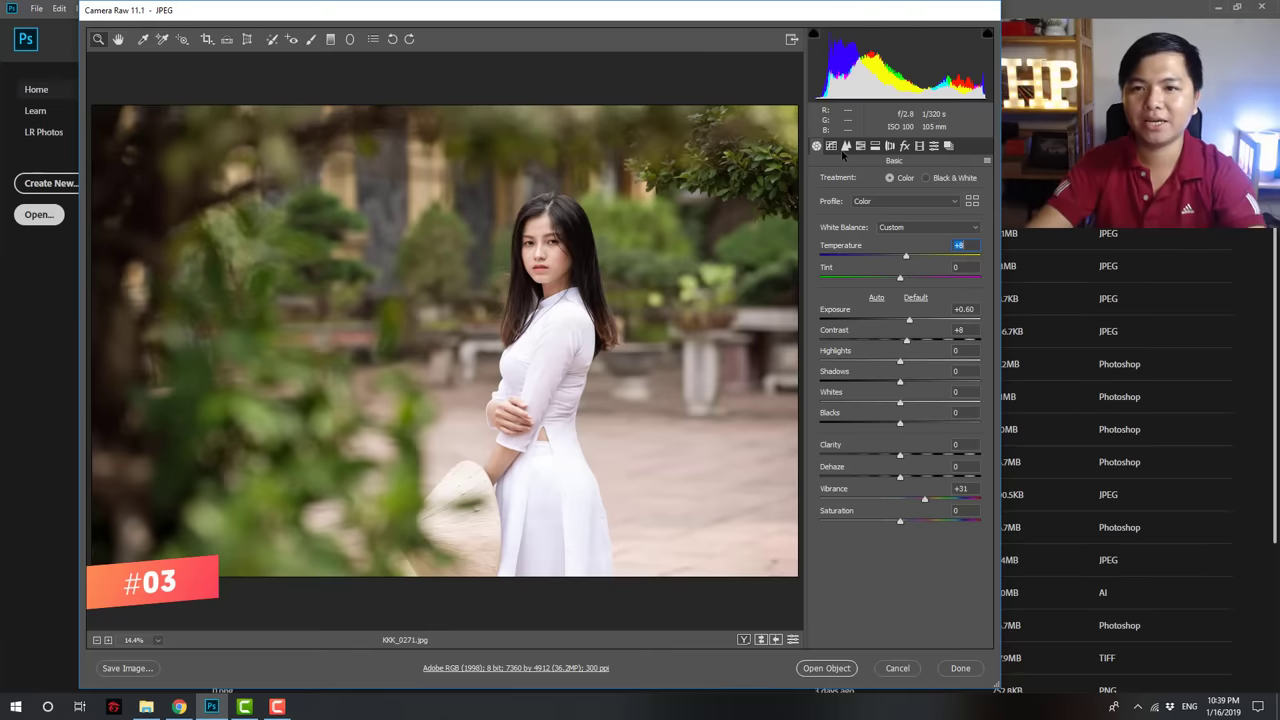
{"action": "left_click", "coordinate": [842, 150]}
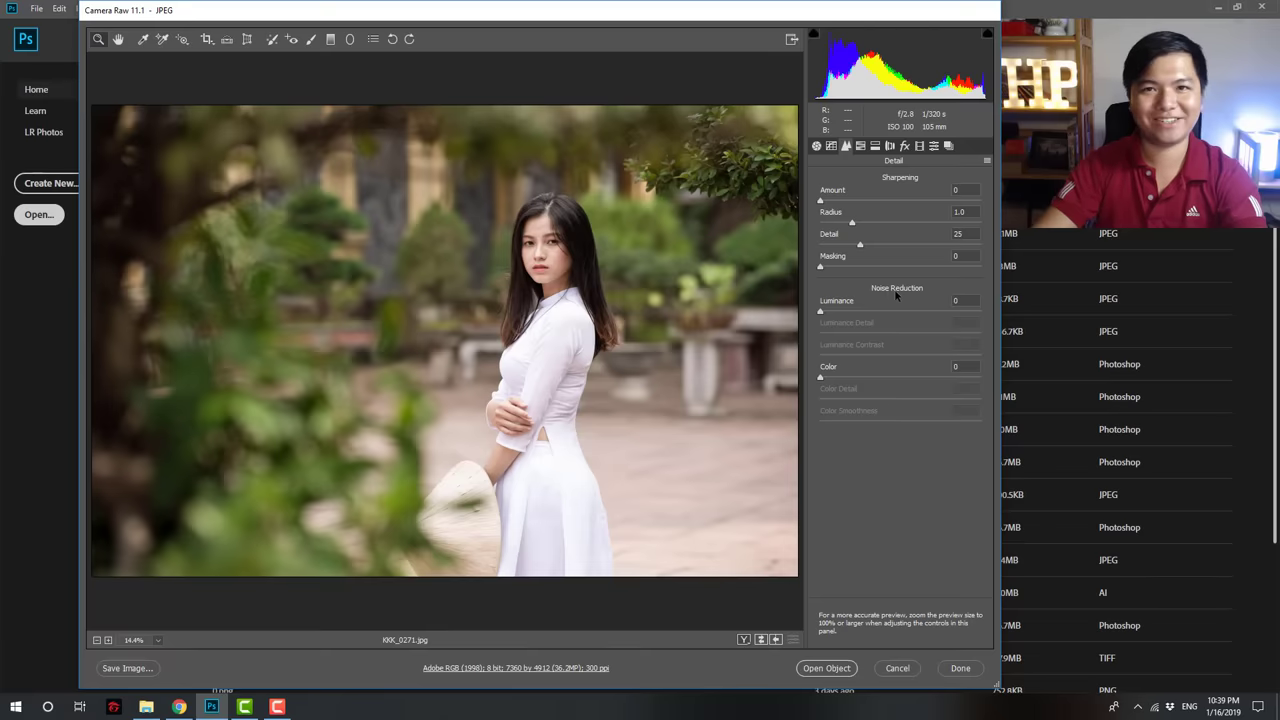
- Set Luminance noise reduction to 27, checking the face zoomed in, then zoom back out
{"action": "left_click", "coordinate": [863, 312]}
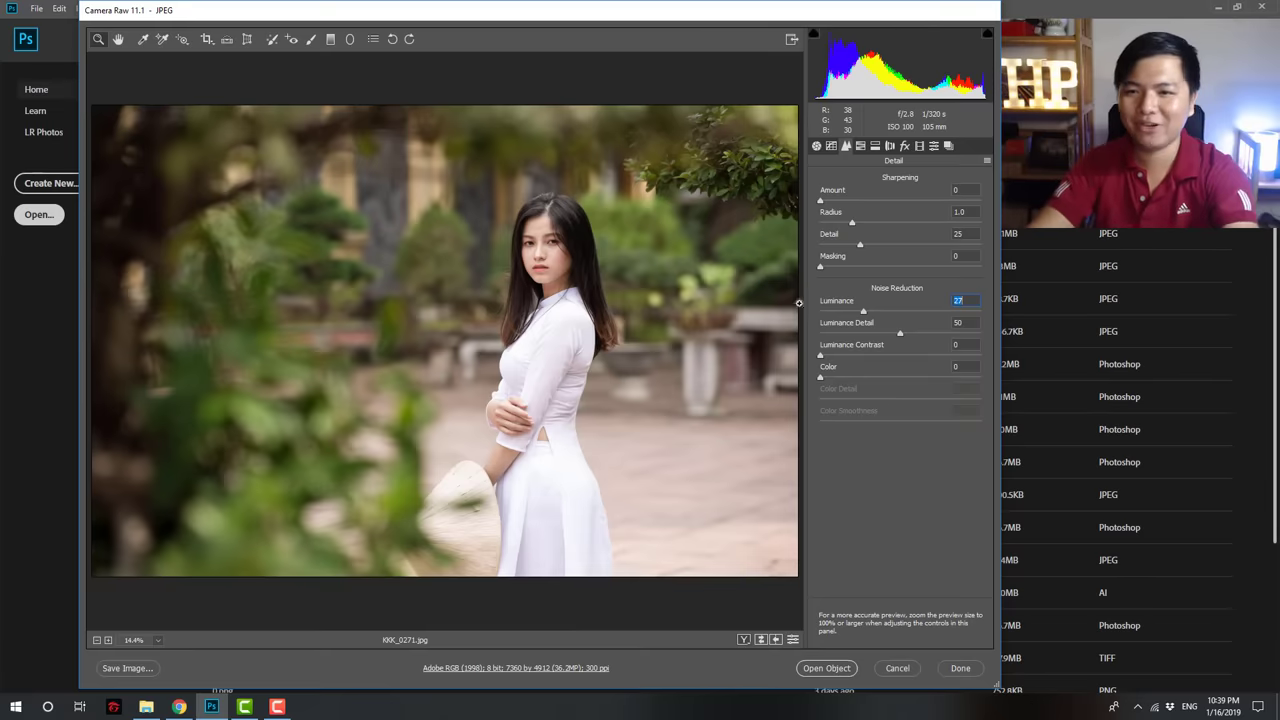
{"action": "left_click", "coordinate": [535, 262]}
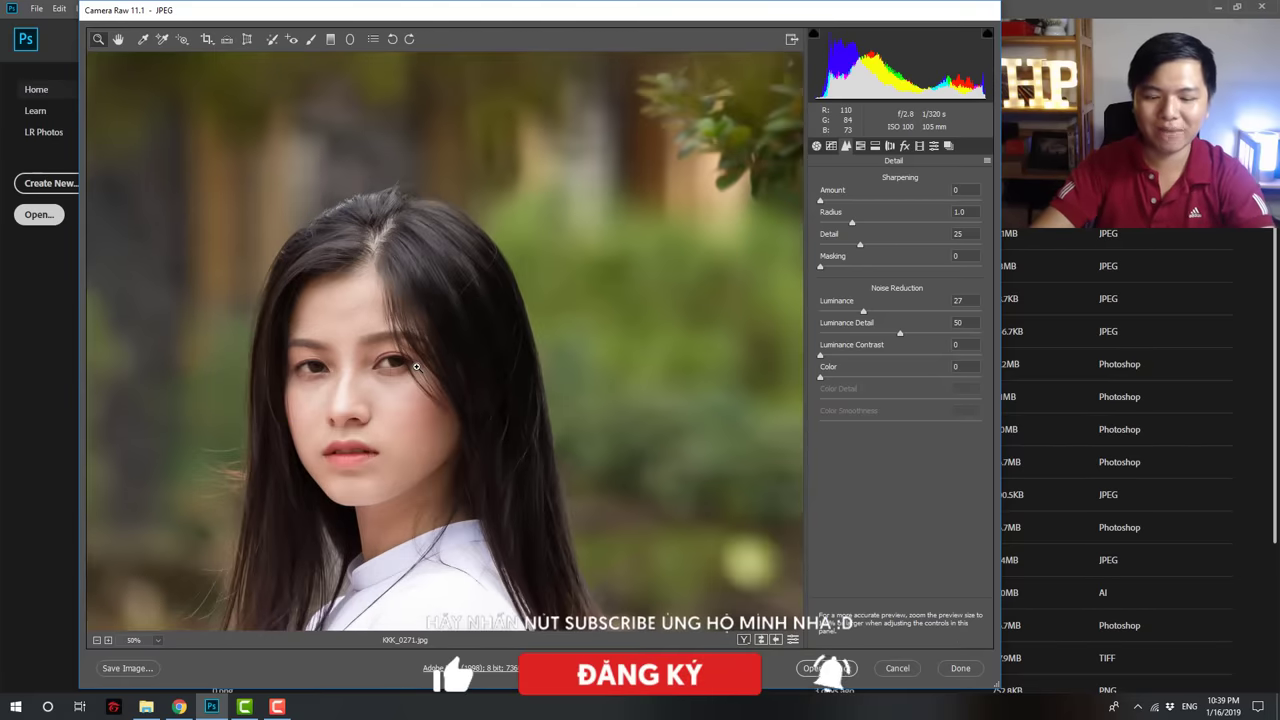
{"action": "key", "text": "alt"}
{"action": "left_click", "coordinate": [445, 353], "text": "alt"}
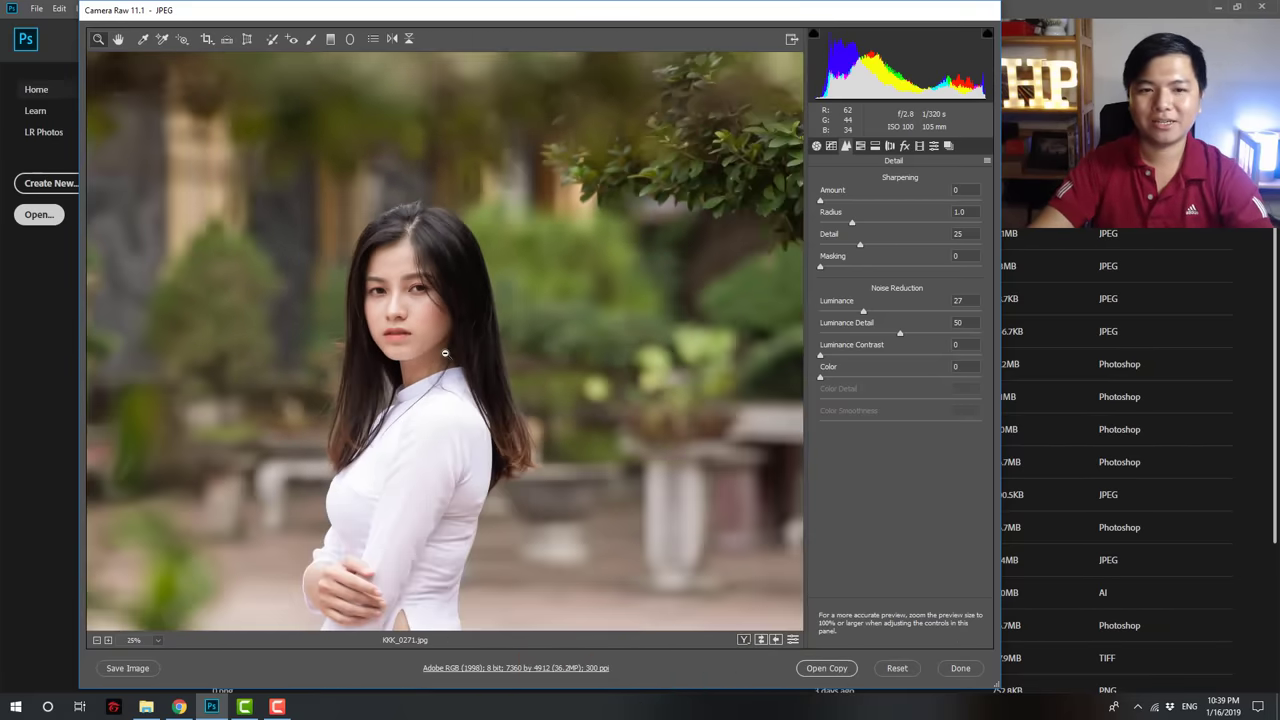
{"action": "left_click", "coordinate": [445, 353], "text": "alt"}
{"action": "left_click", "coordinate": [445, 353], "text": "alt"}
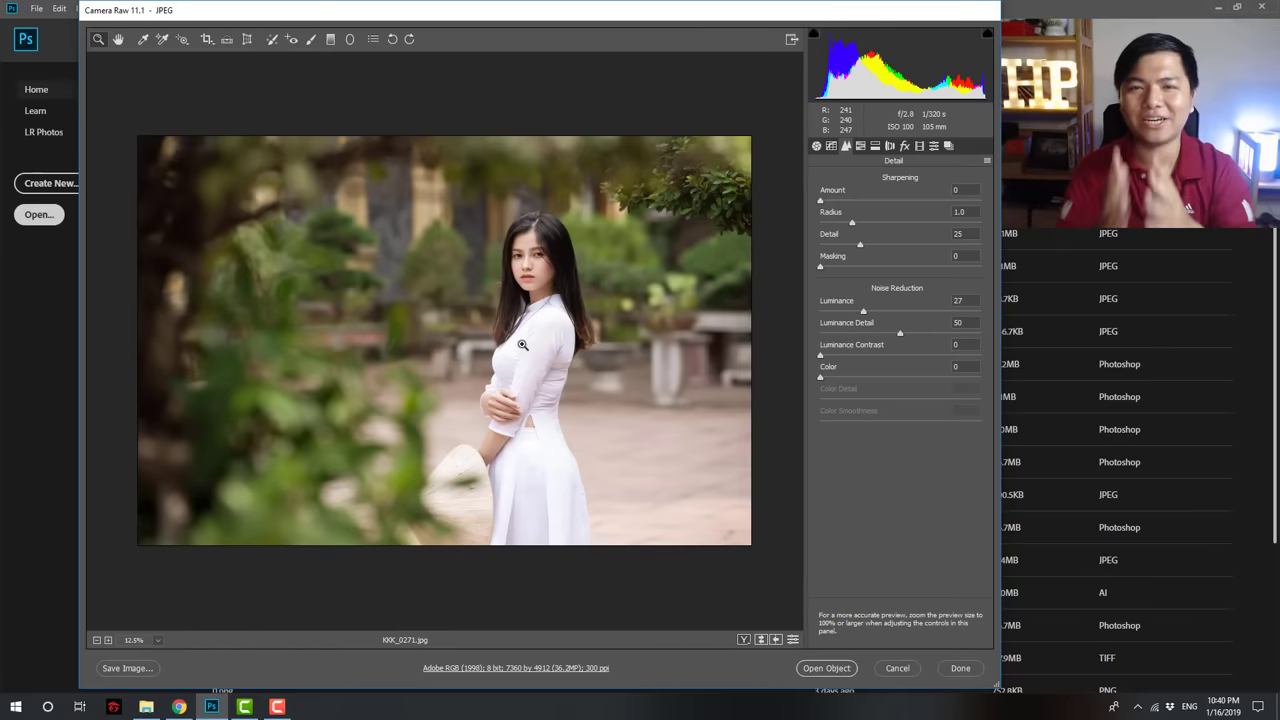
- Raise sharpening Amount to 32 while inspecting the face, then return to the Basic panel
{"action": "left_click", "coordinate": [843, 201]}
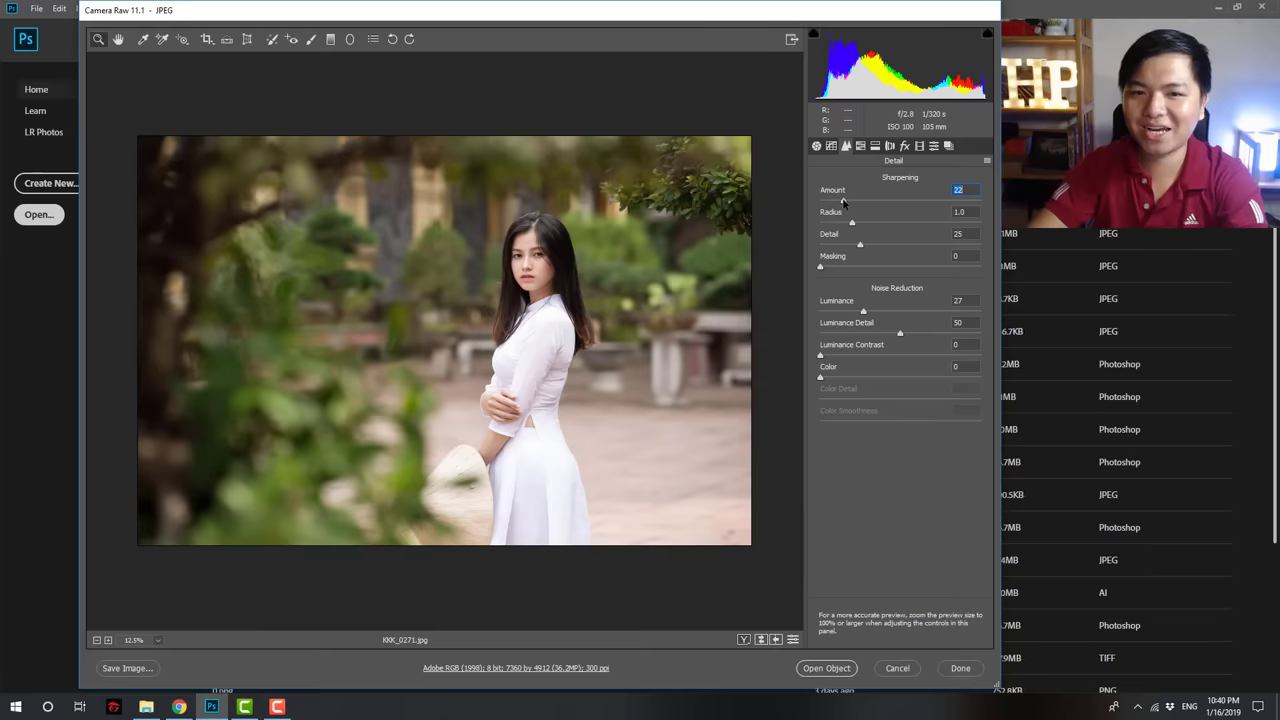
{"action": "left_click_drag", "start_coordinate": [545, 226], "coordinate": [652, 311]}
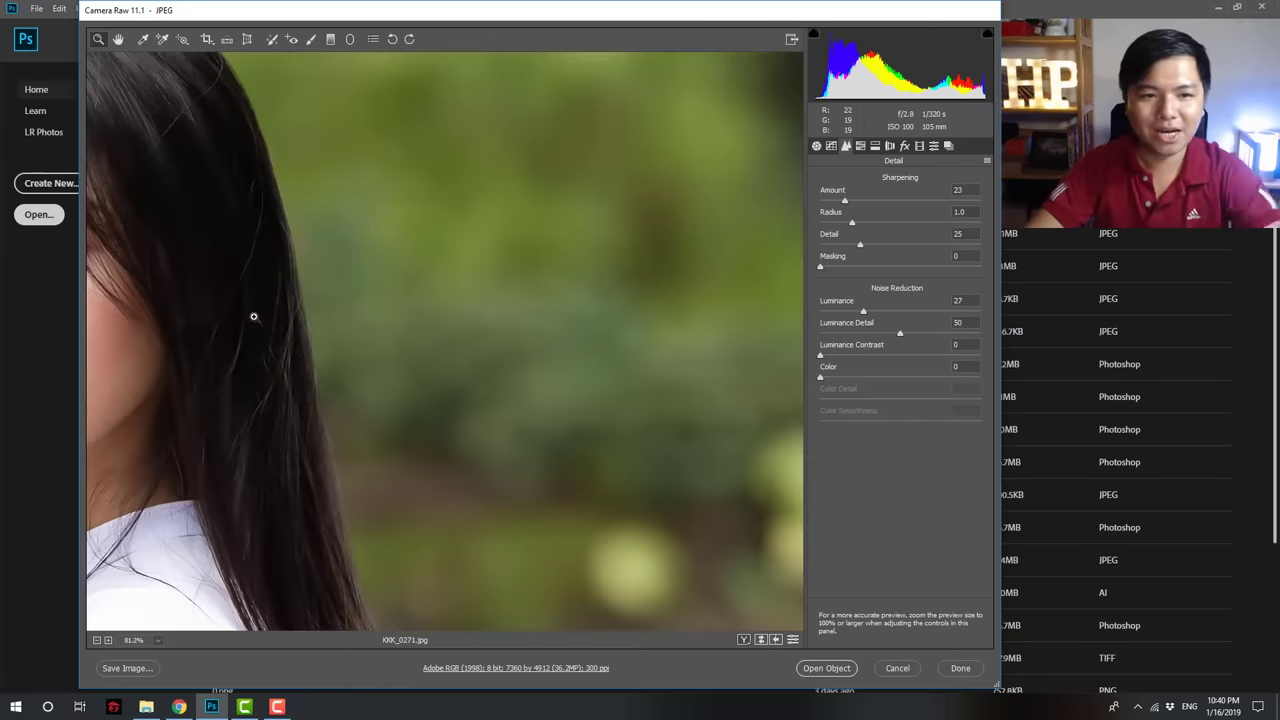
{"action": "left_click_drag", "start_coordinate": [251, 314], "coordinate": [700, 281]}
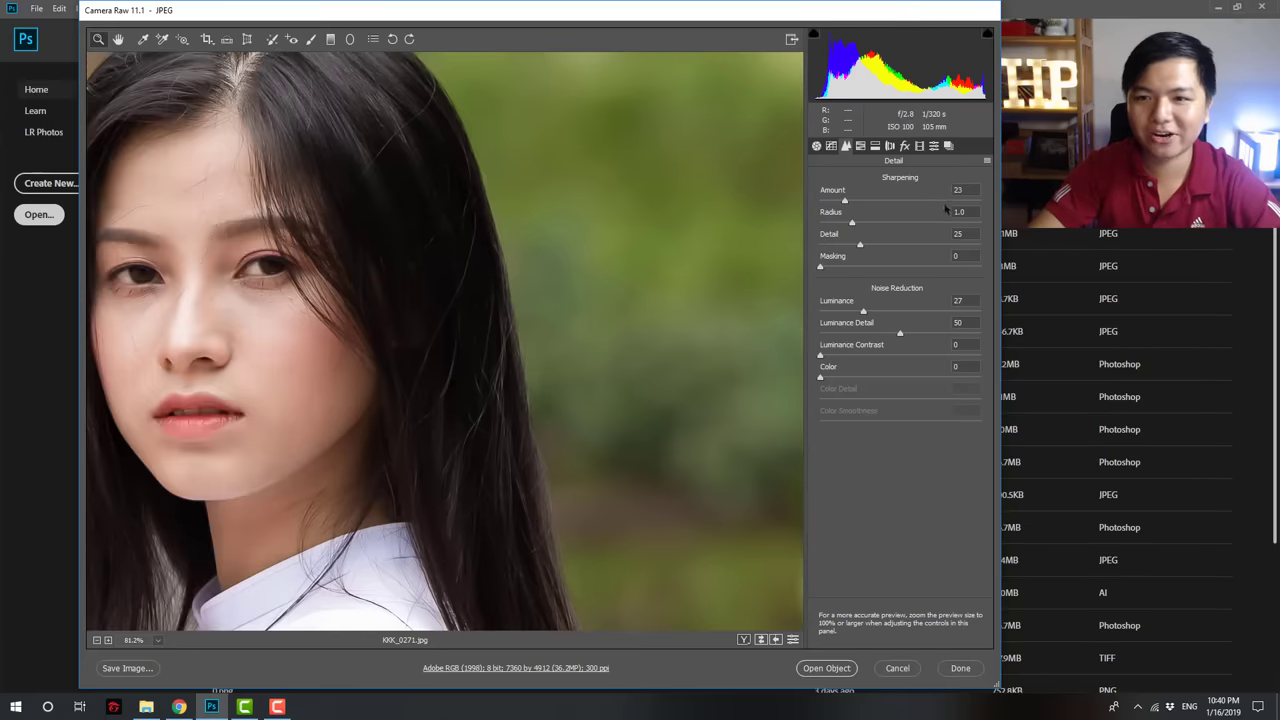
{"action": "left_click", "coordinate": [974, 201]}
{"action": "type", "text": "32"}
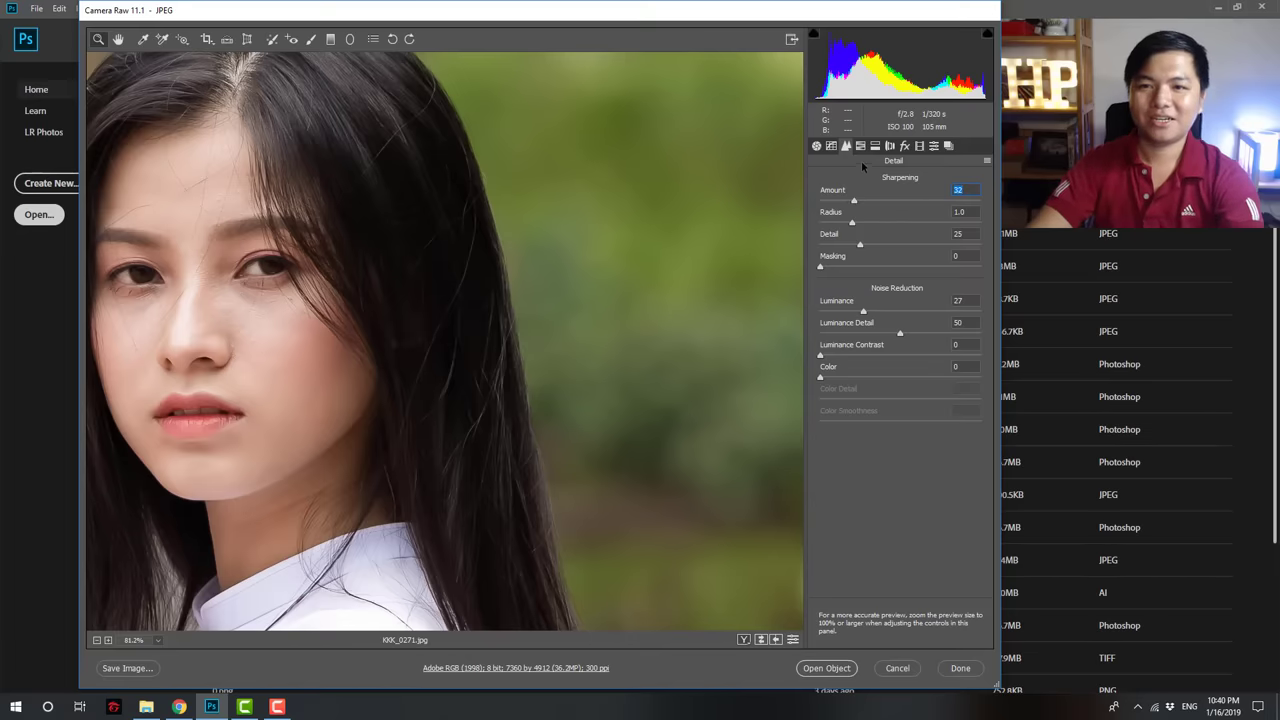
{"action": "left_click", "coordinate": [817, 148]}
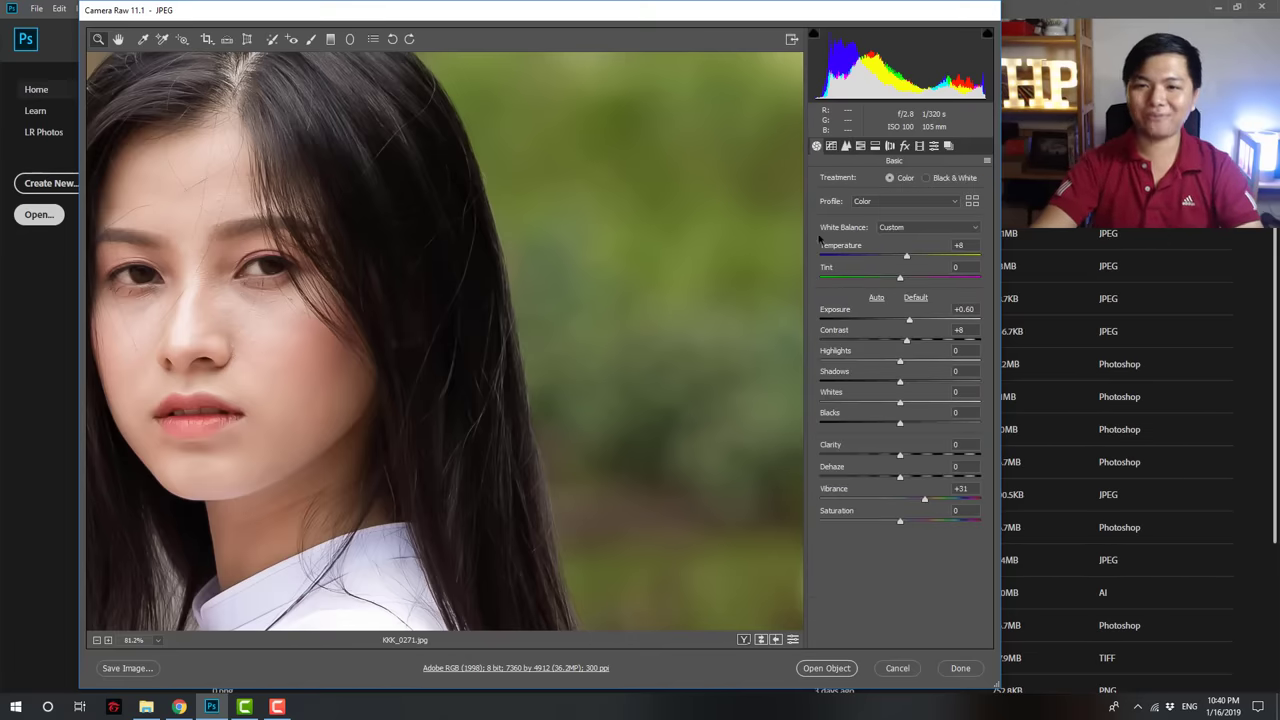
- Zoom out to the whole portrait and open it in Photoshop as KKK_0271-1
{"action": "left_click", "coordinate": [546, 265], "text": "alt"}
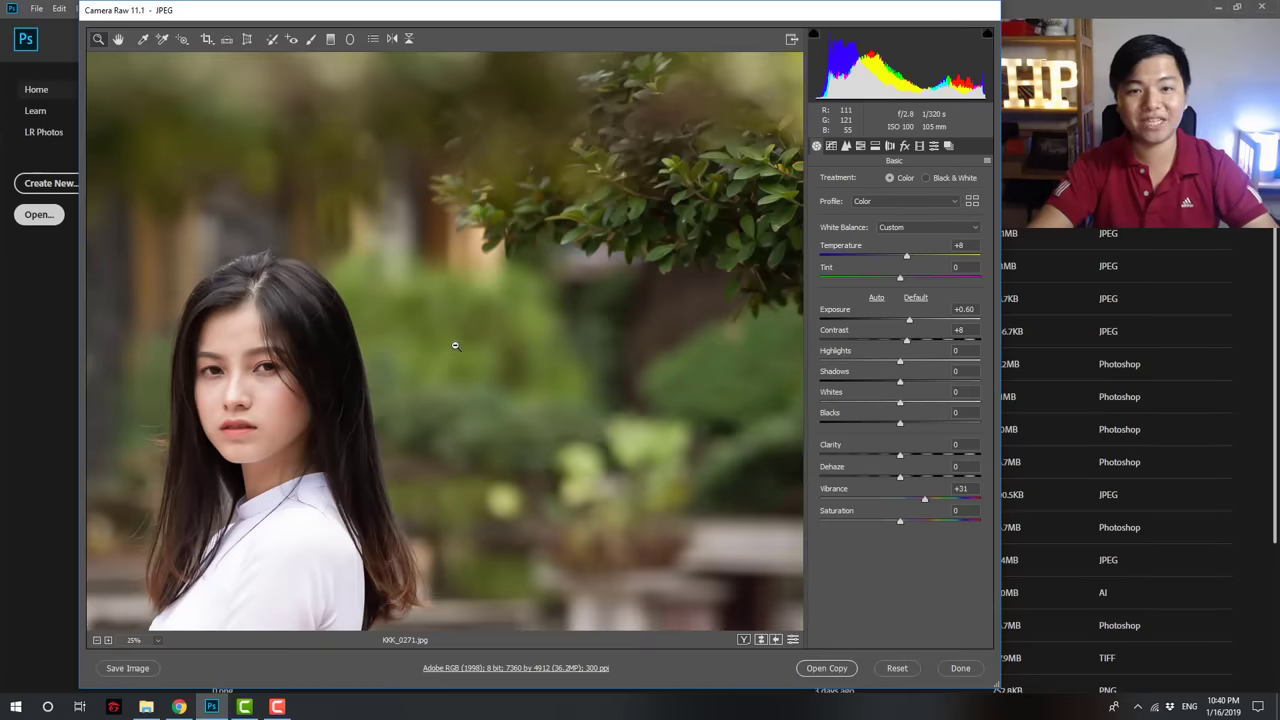
{"action": "left_click", "coordinate": [455, 345], "text": "alt"}
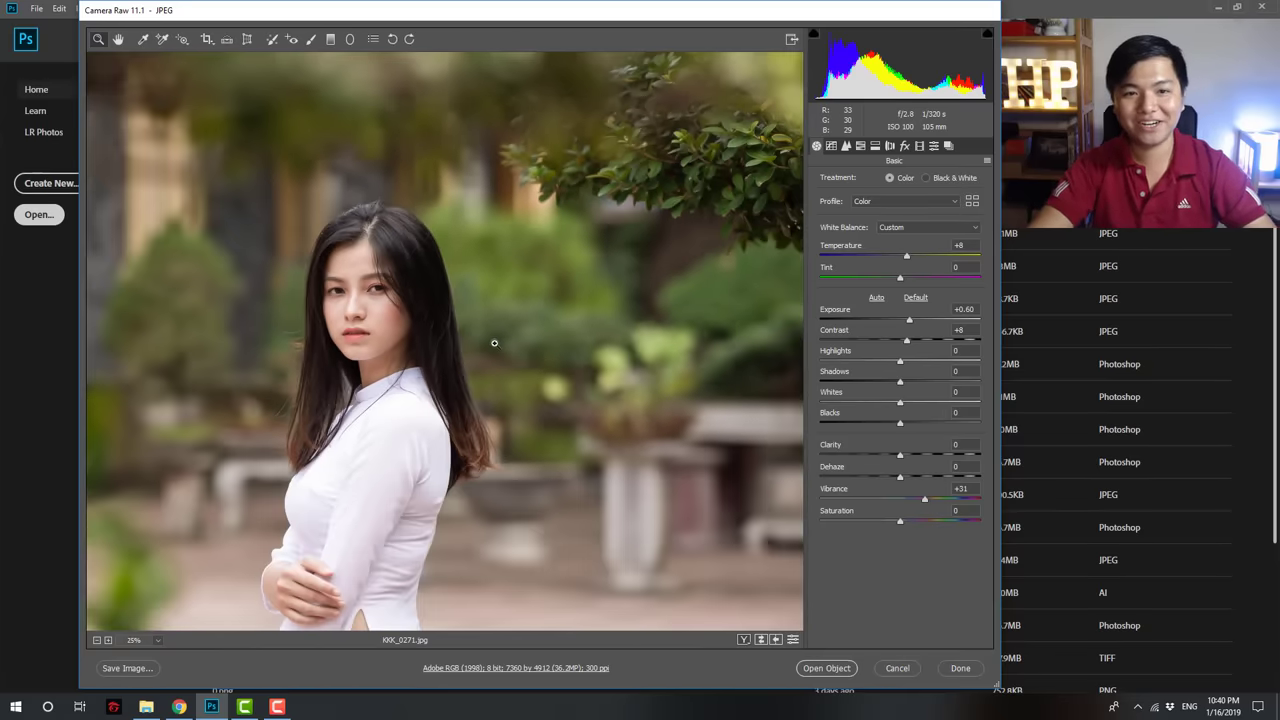
{"action": "left_click", "coordinate": [826, 668]}
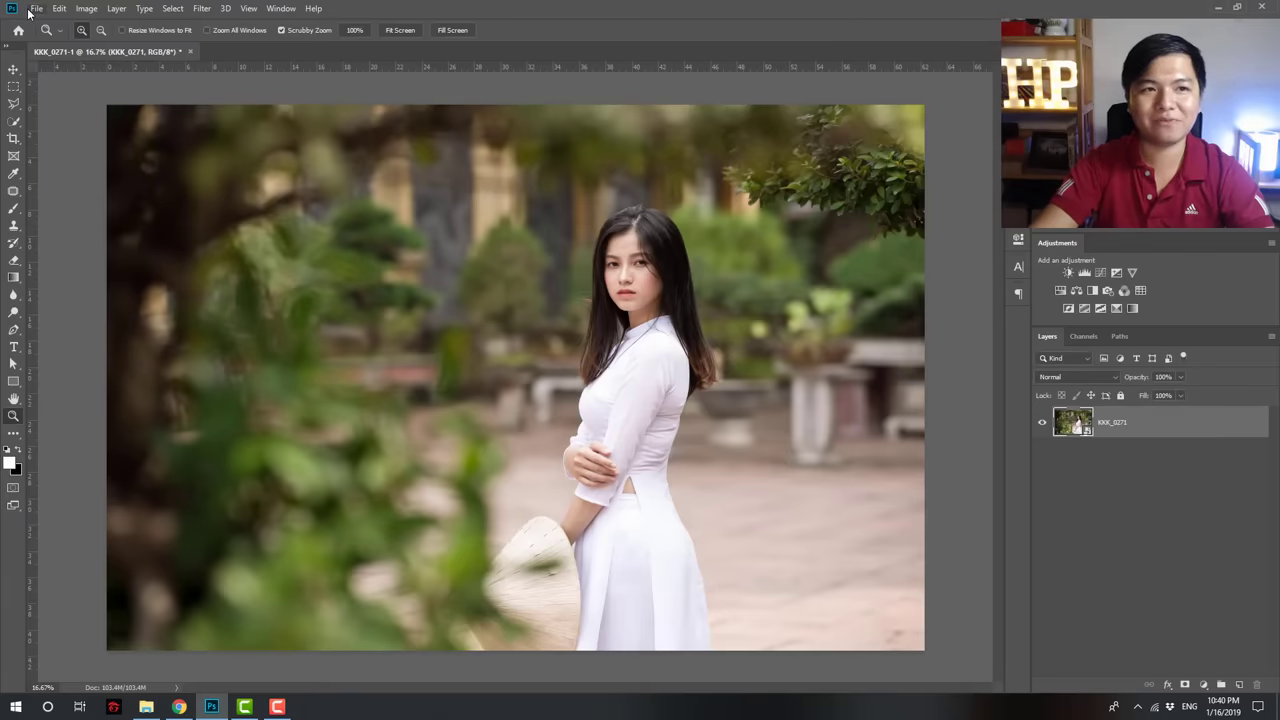
- Save the portrait as 'hinh da chinh xong.jpg' at JPEG quality 12, then show the stock st folder
{"action": "left_click", "coordinate": [35, 9]}
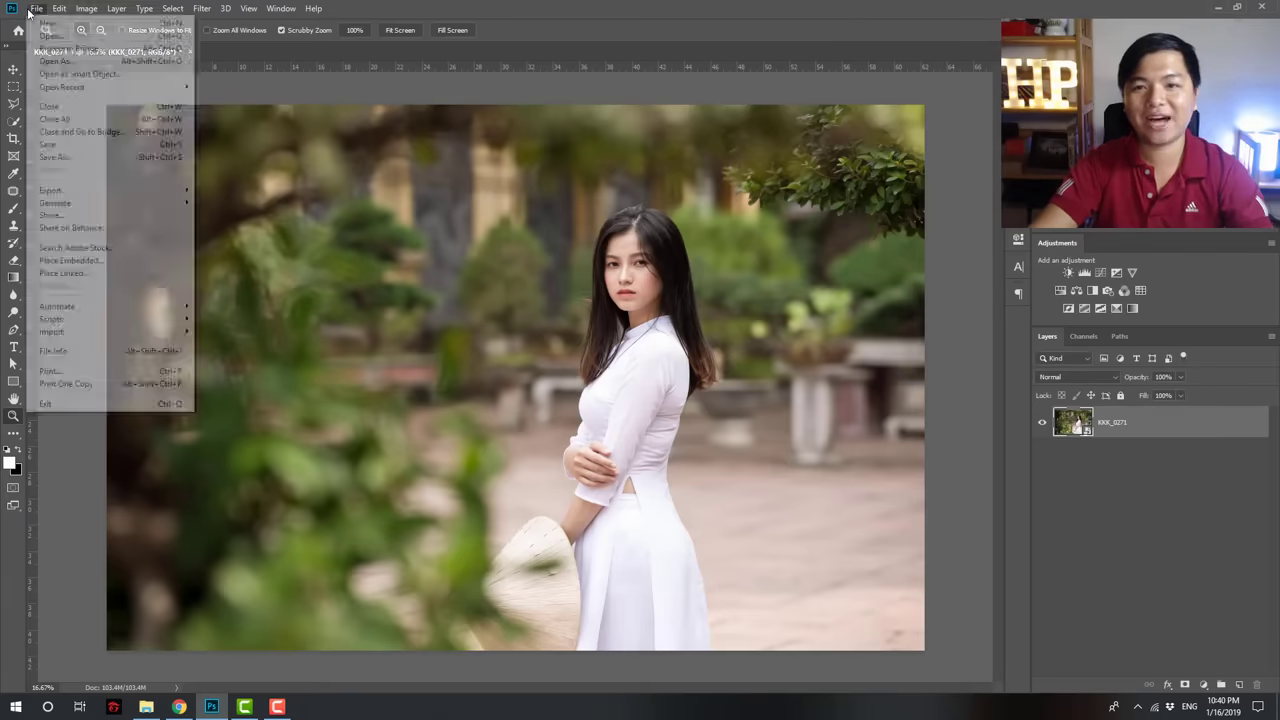
{"action": "left_click", "coordinate": [85, 157]}
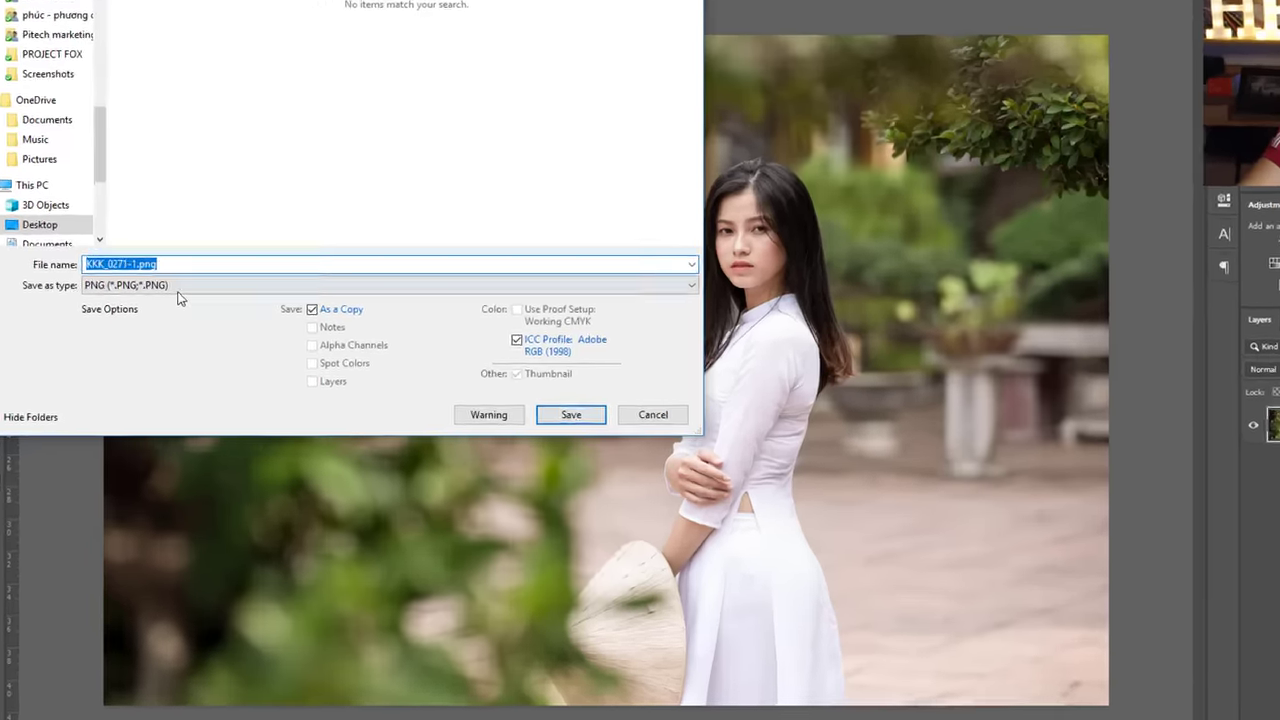
{"action": "left_click", "coordinate": [155, 308]}
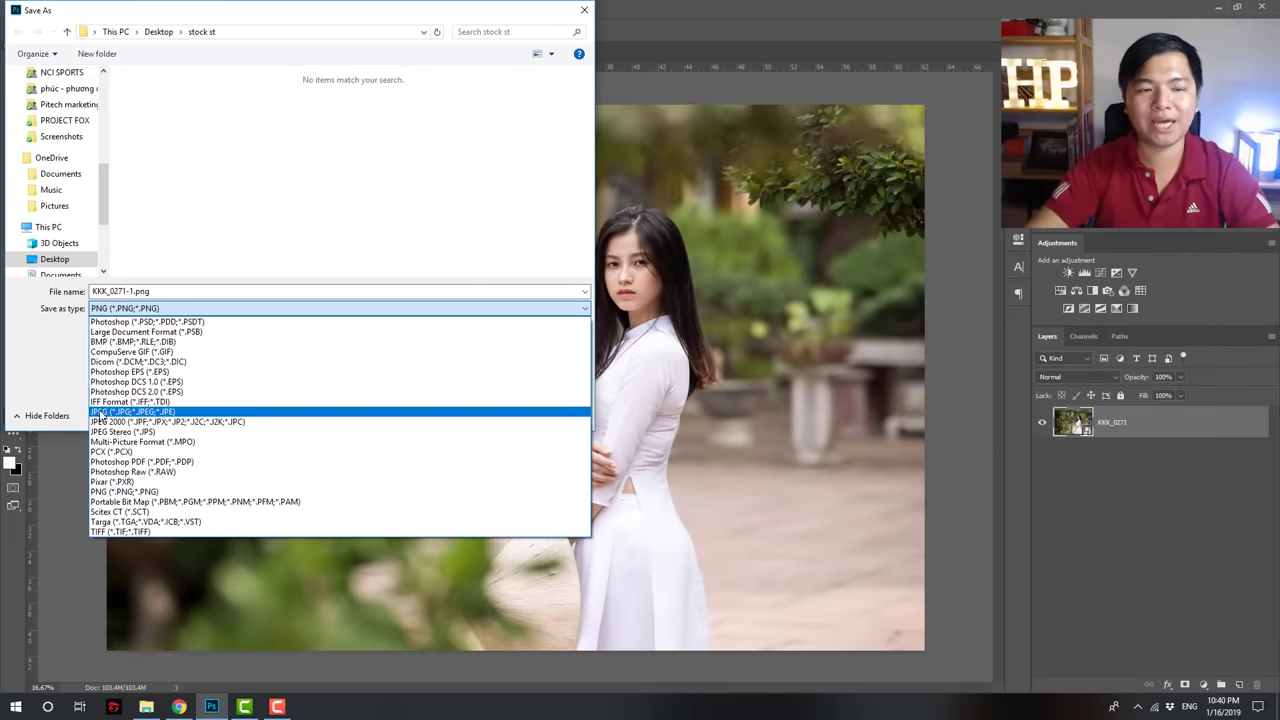
{"action": "left_click", "coordinate": [101, 414]}
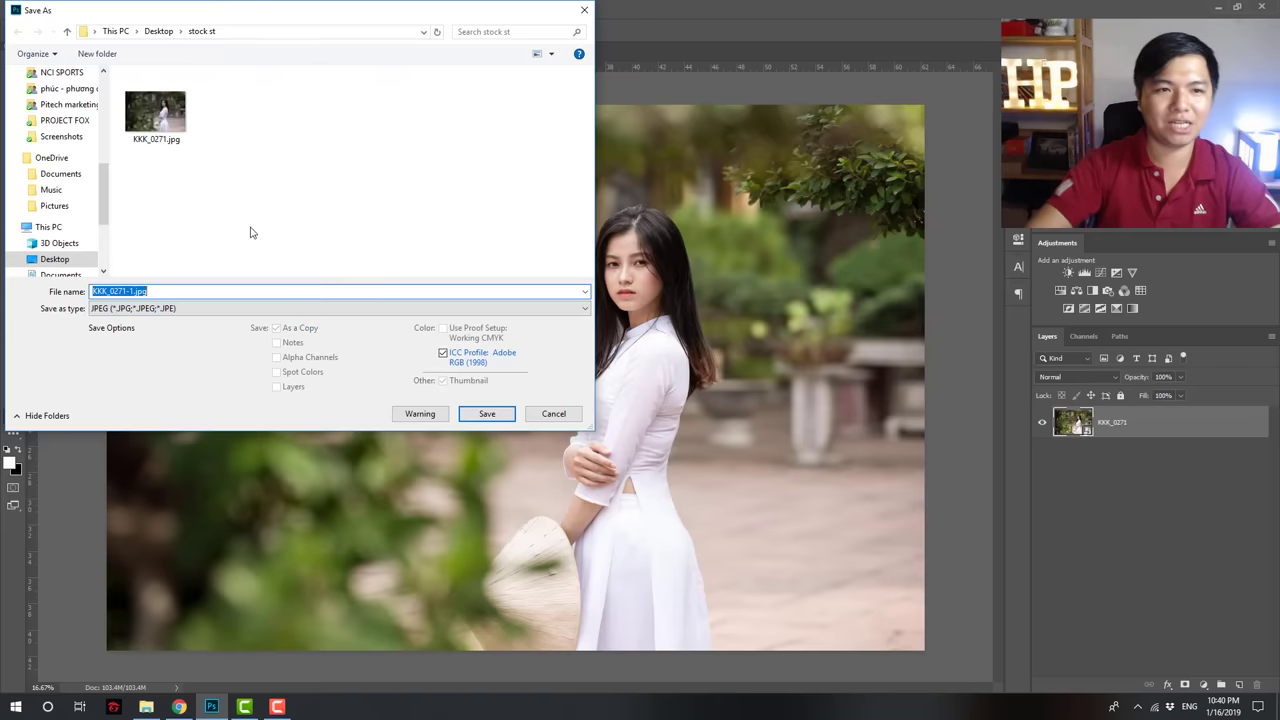
{"action": "type", "text": "hinh da chin"}
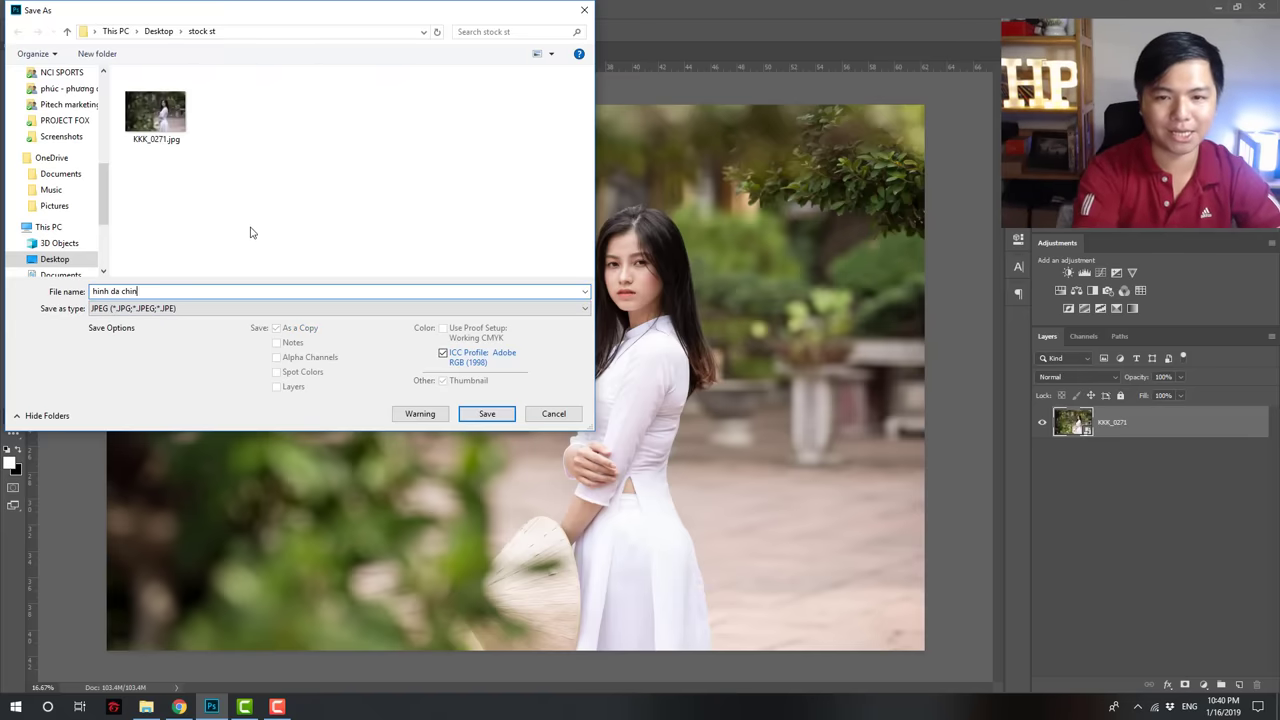
{"action": "type", "text": "h xong"}
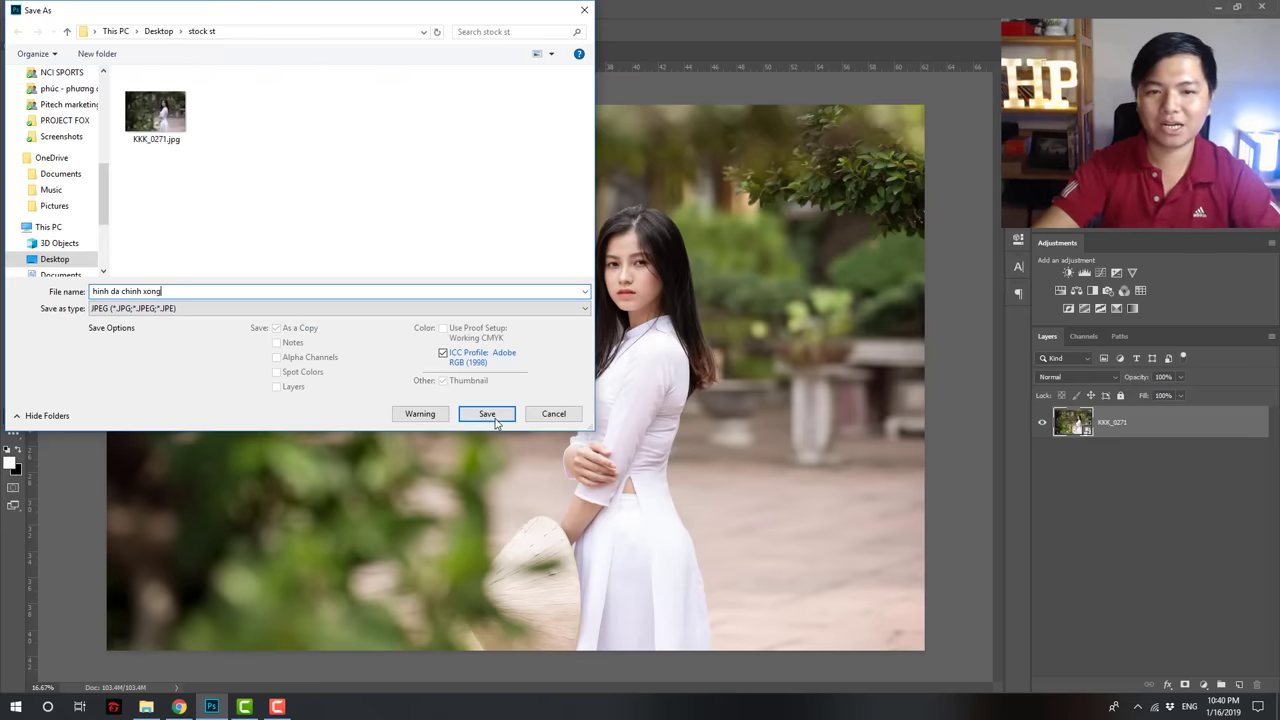
{"action": "left_click", "coordinate": [494, 418]}
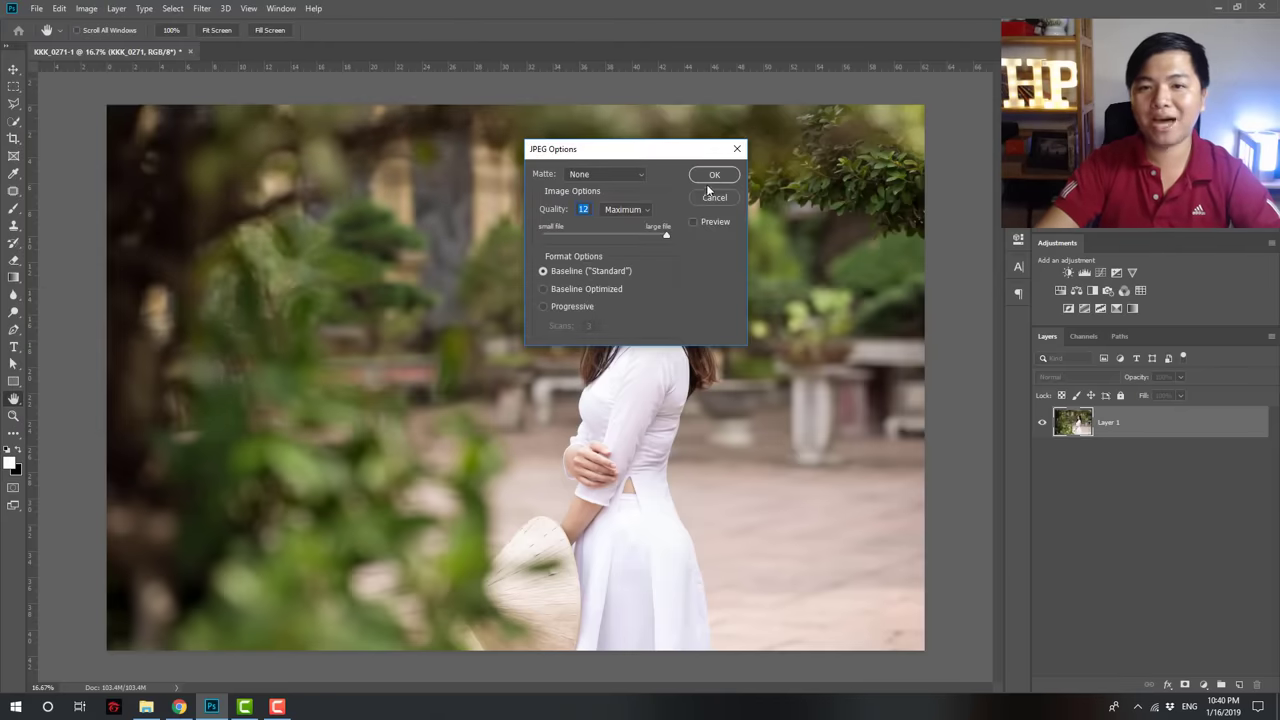
{"action": "left_click", "coordinate": [709, 180]}
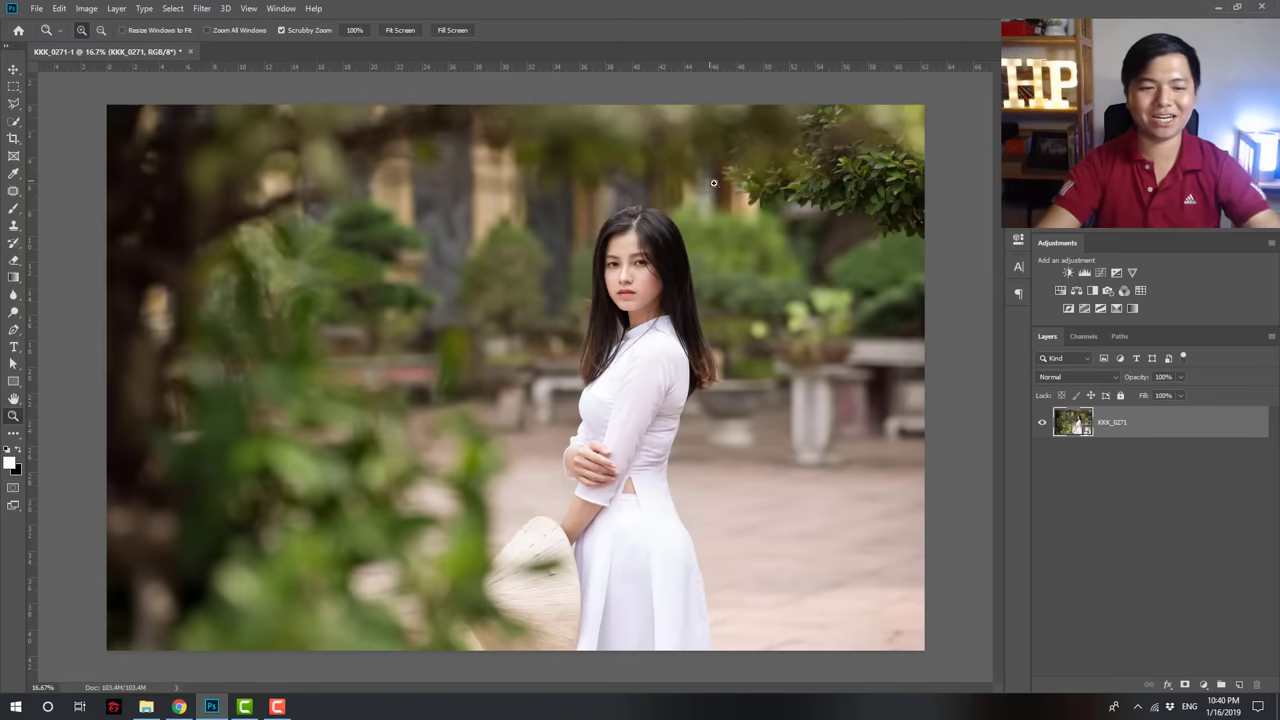
{"action": "left_click", "coordinate": [146, 706]}
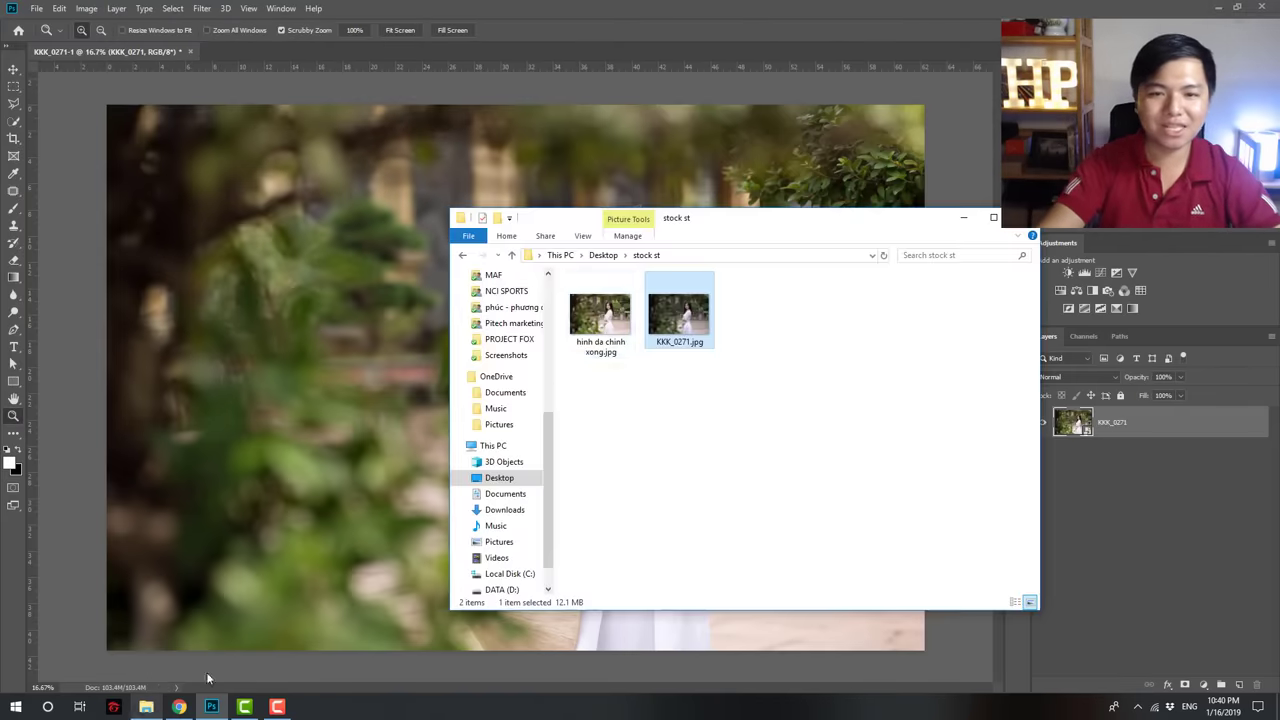
- View 'hinh da chinh xong.jpg' in Photos, alternating with original KKK_0271.jpg, ending on the edited version
{"action": "double_click", "coordinate": [600, 312]}
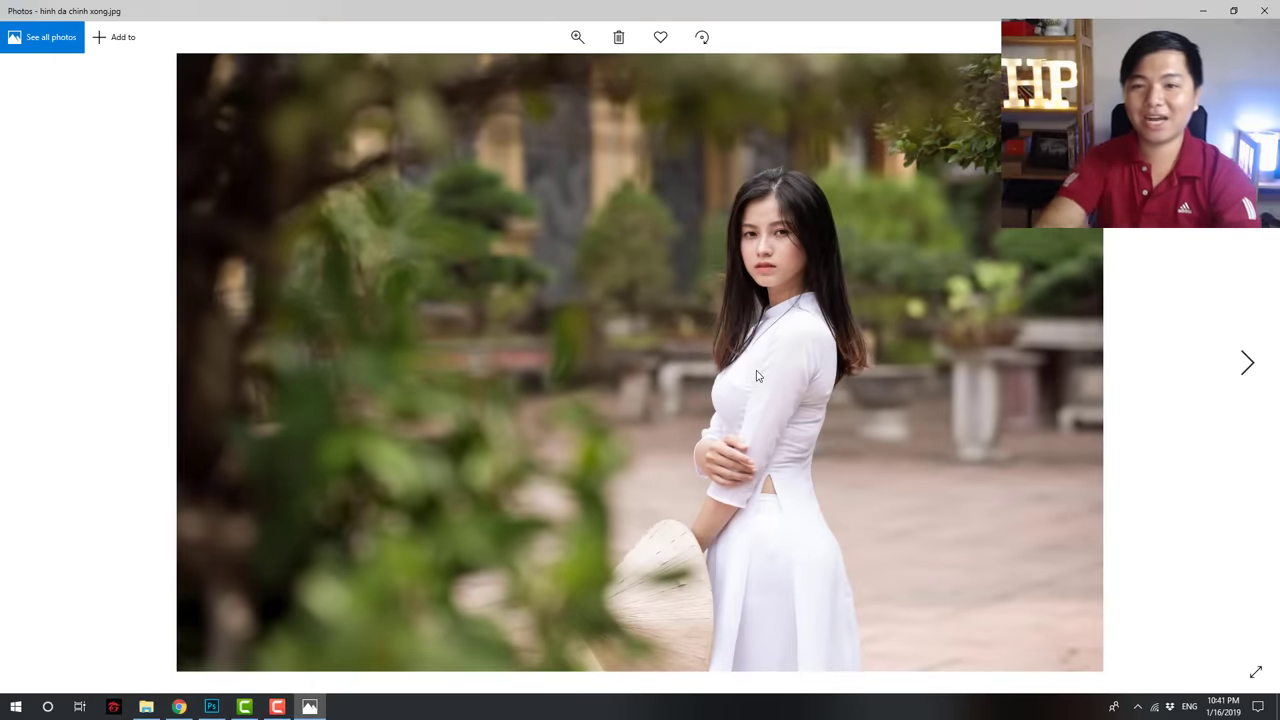
{"action": "key", "text": "Right"}
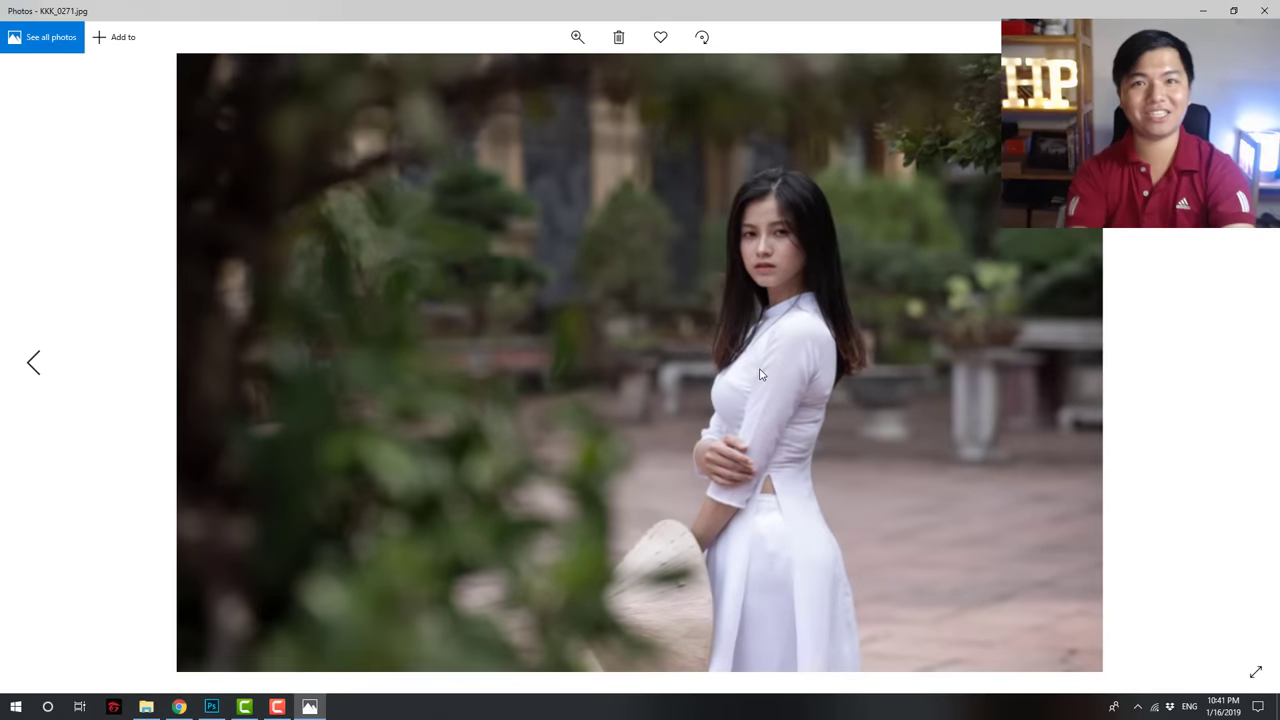
{"action": "key", "text": "Left"}
{"action": "key", "text": "Right"}
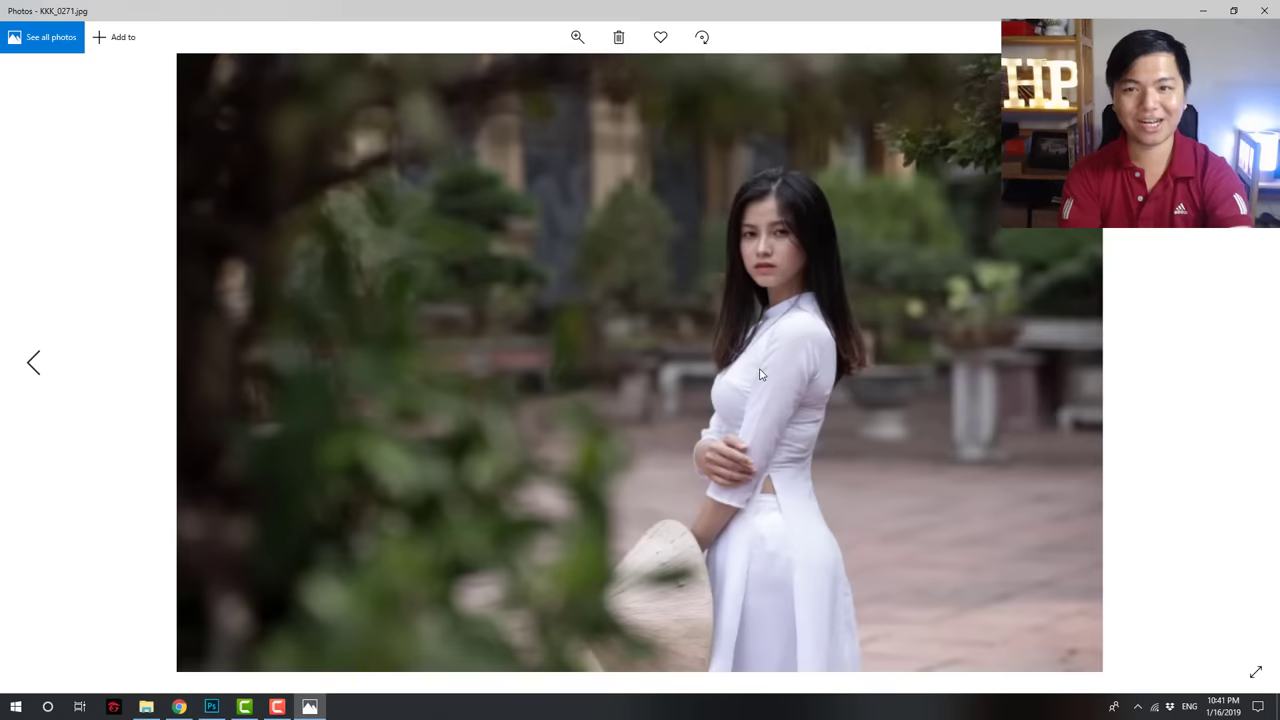
{"action": "key", "text": "Left"}
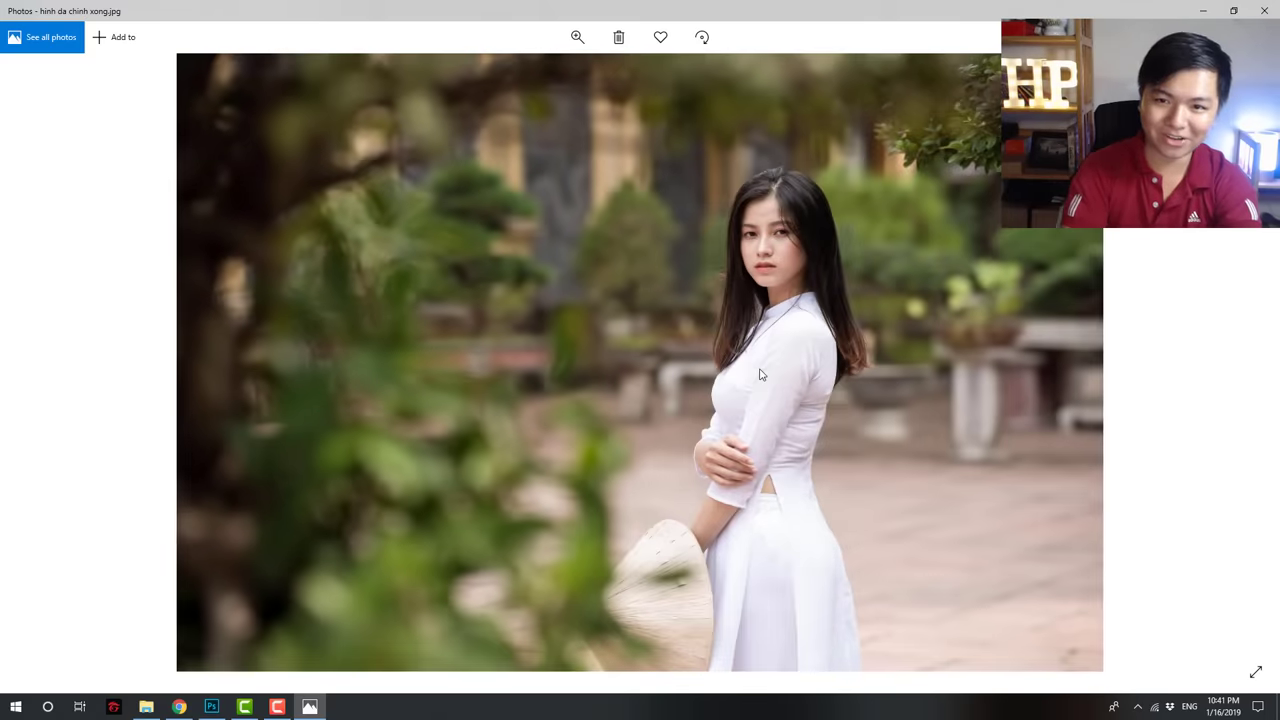
{"action": "key", "text": "Right"}
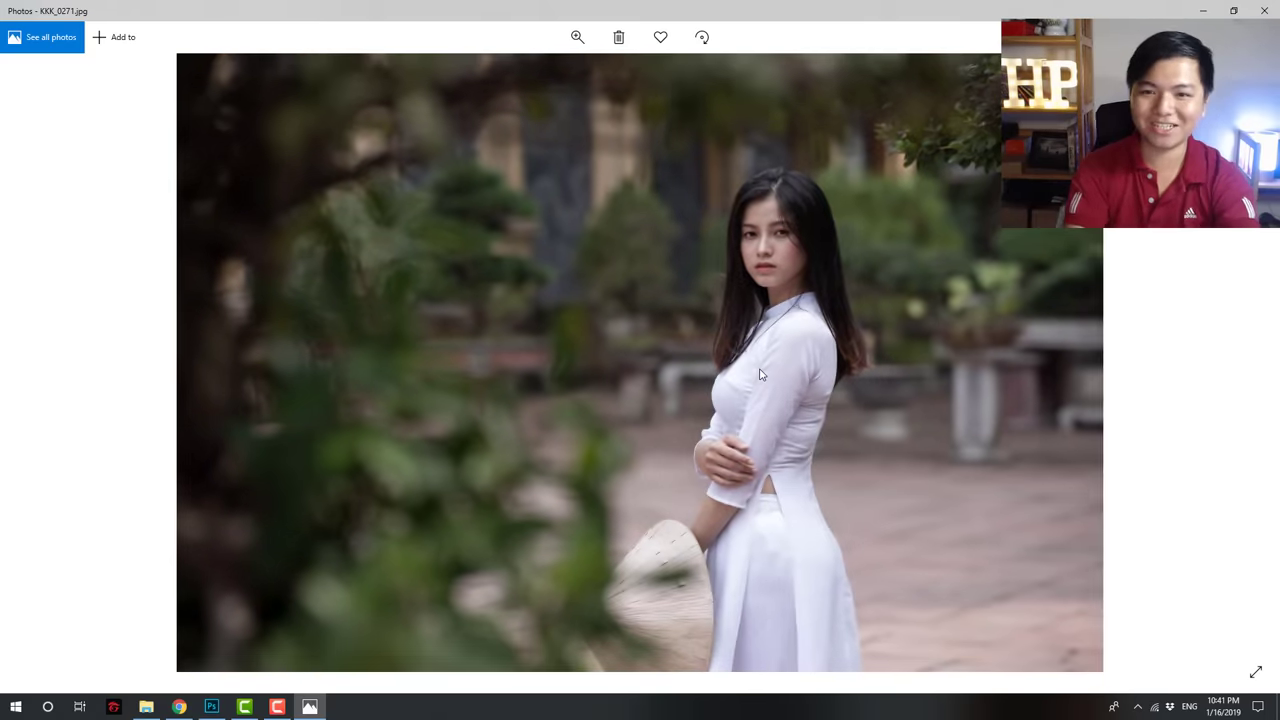
{"action": "key", "text": "Left"}
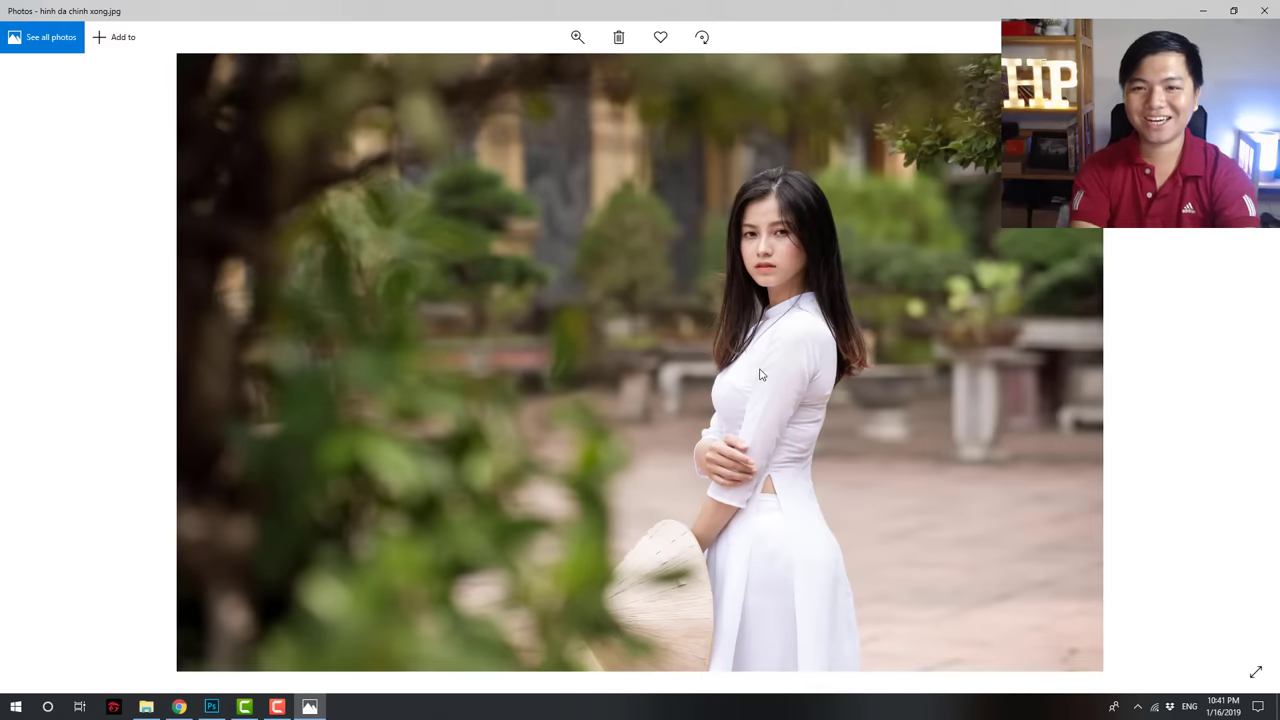